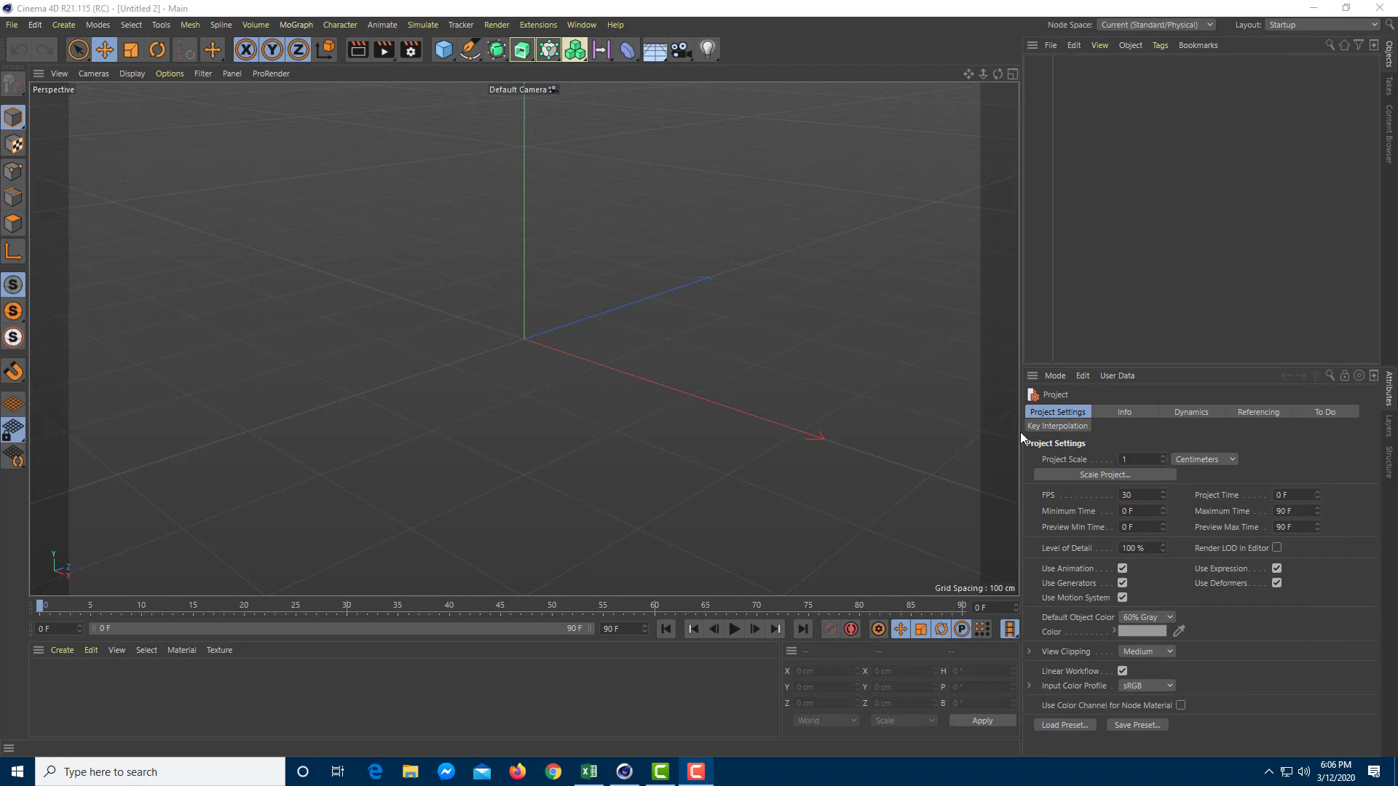
Step: Shorten the animation so it ends at frame 10 (10 F)
alt+drag(731, 416, 753, 391)
drag(645, 631, 546, 614)
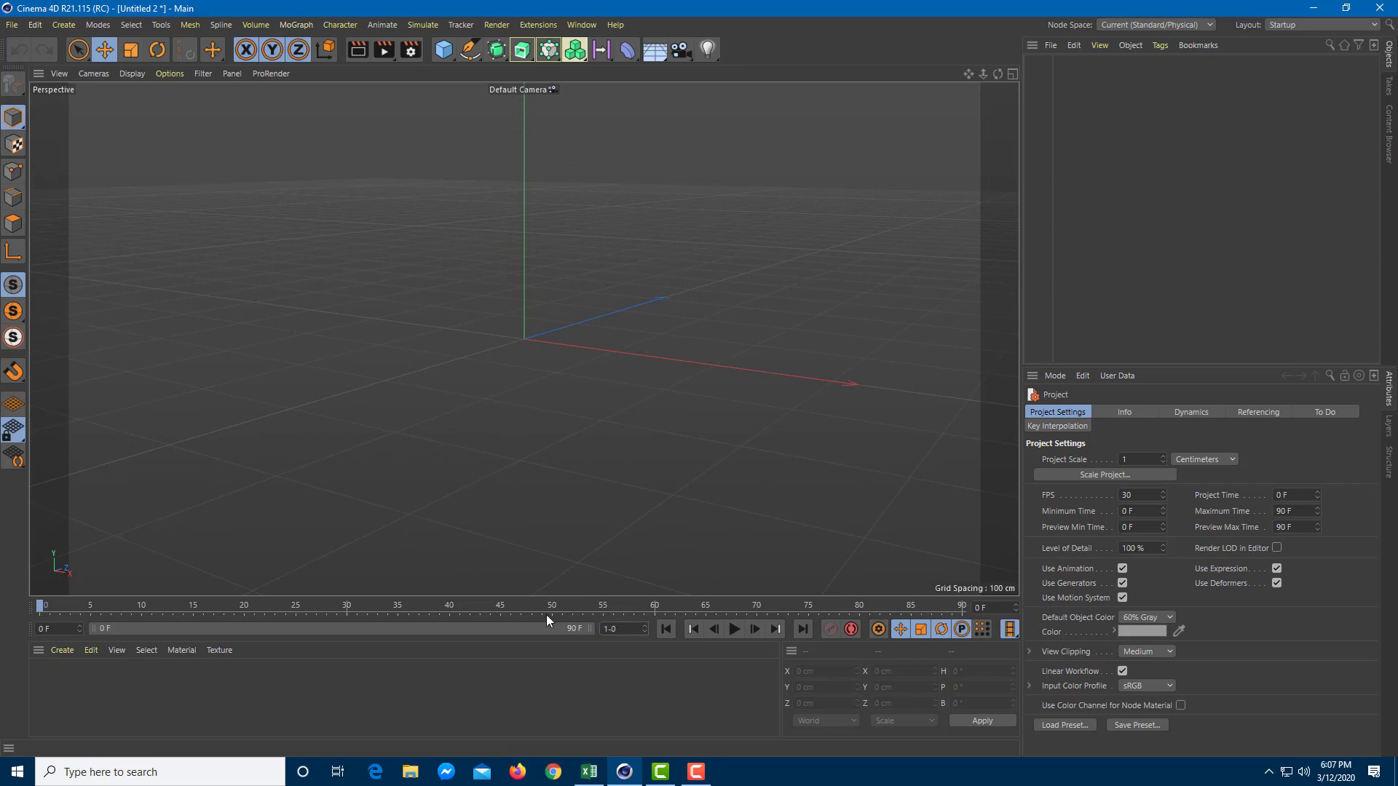
key(Return)
Step: Add a Cube, raise it above the ground grid and move it far left
drag(443, 49, 467, 69)
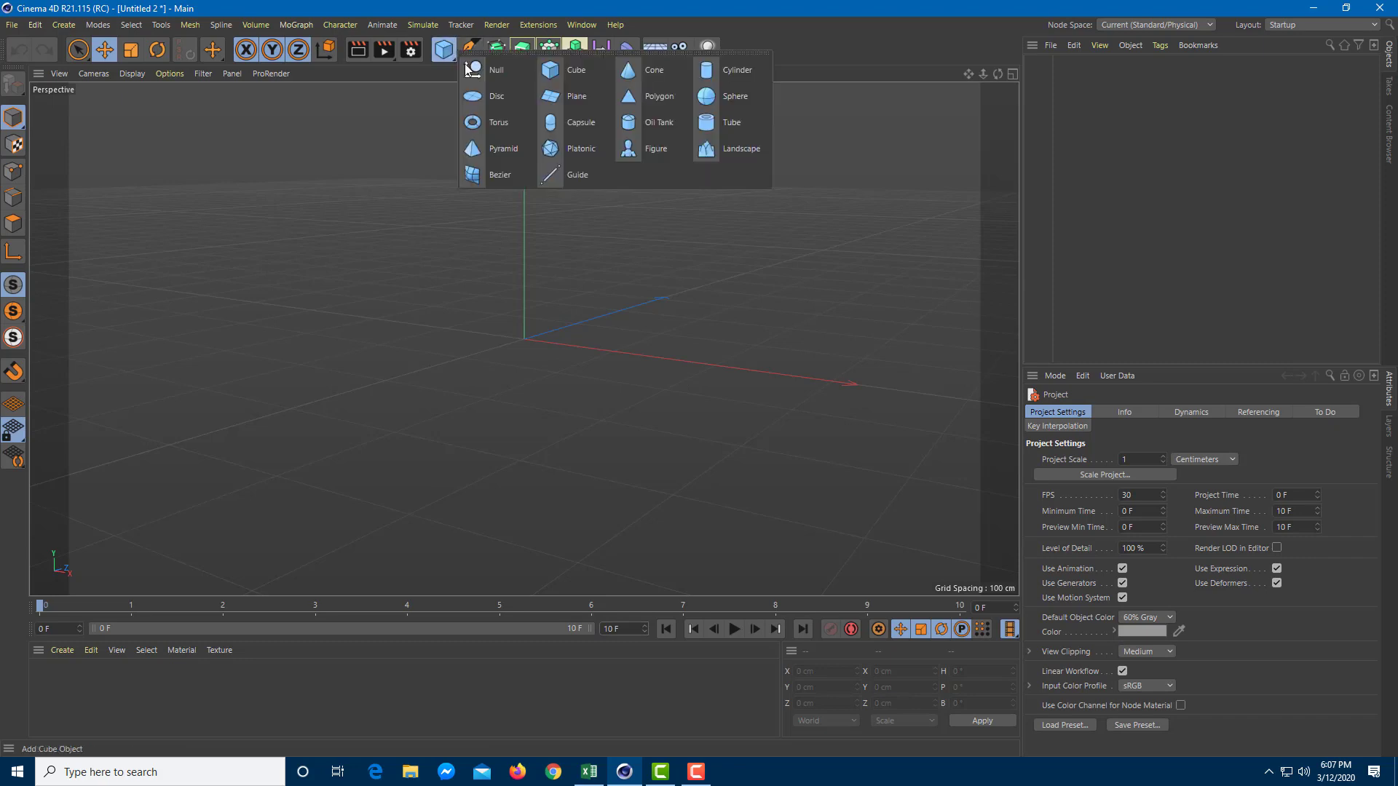
click(565, 68)
drag(526, 266, 527, 150)
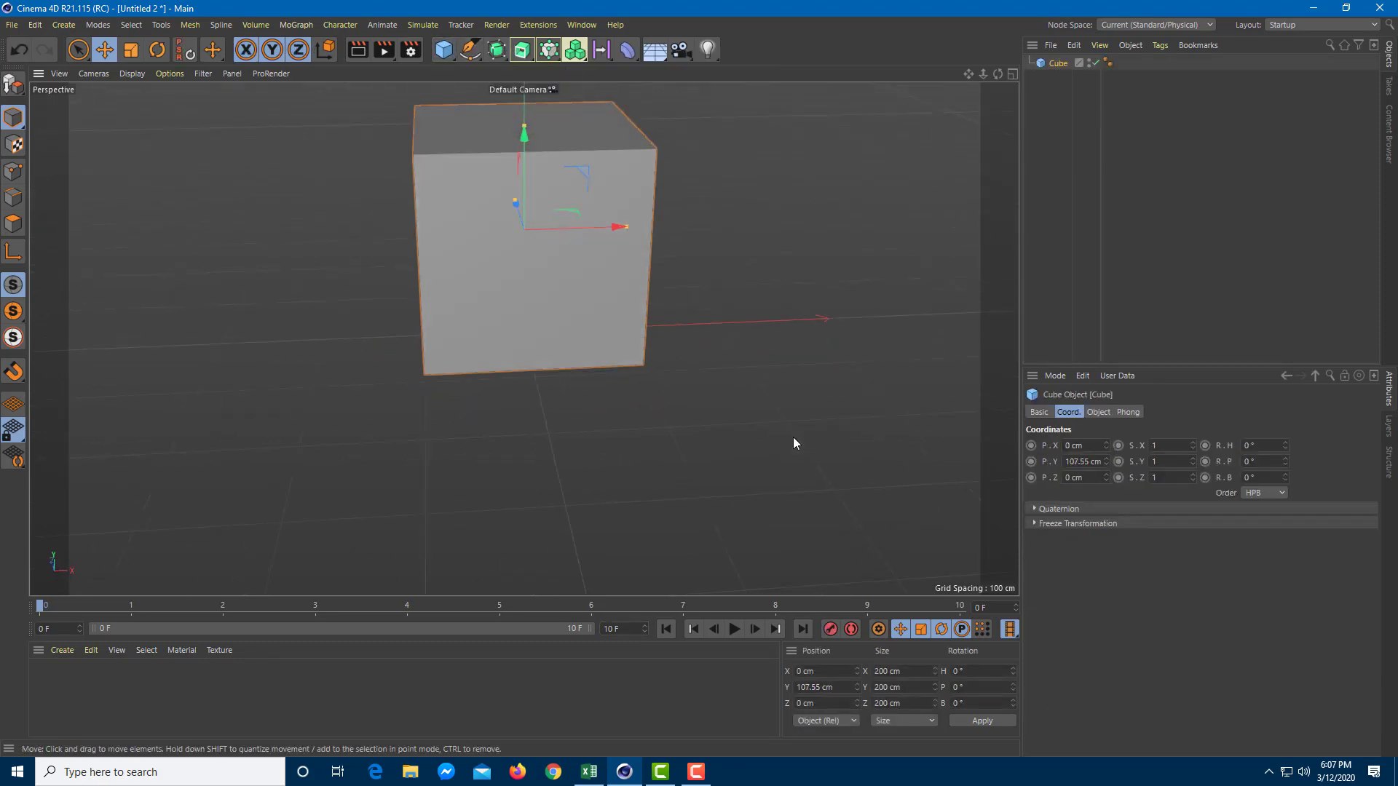
drag(611, 237, 165, 278)
Step: At frame 10, move the cube to the right and spin it around
drag(225, 609, 960, 608)
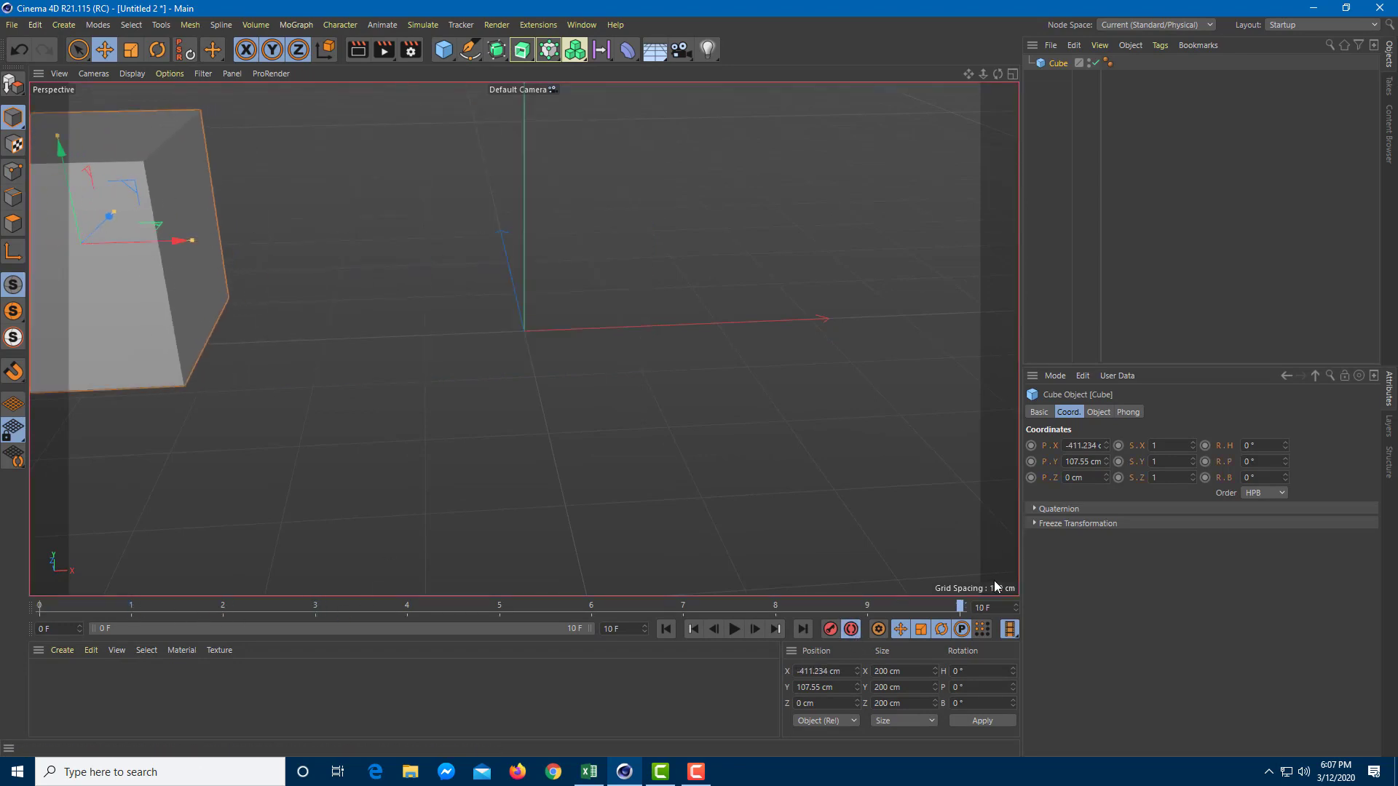
drag(172, 247, 848, 295)
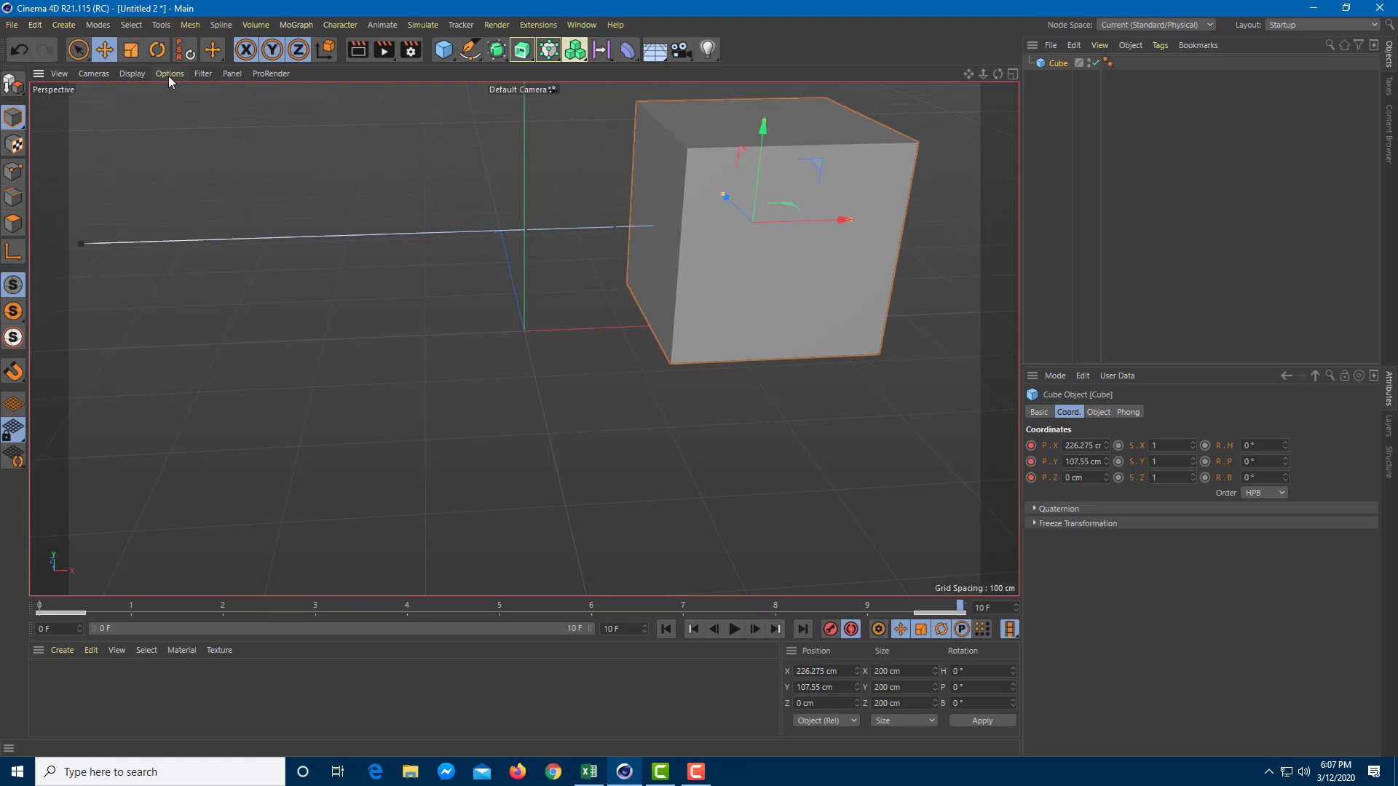
click(132, 49)
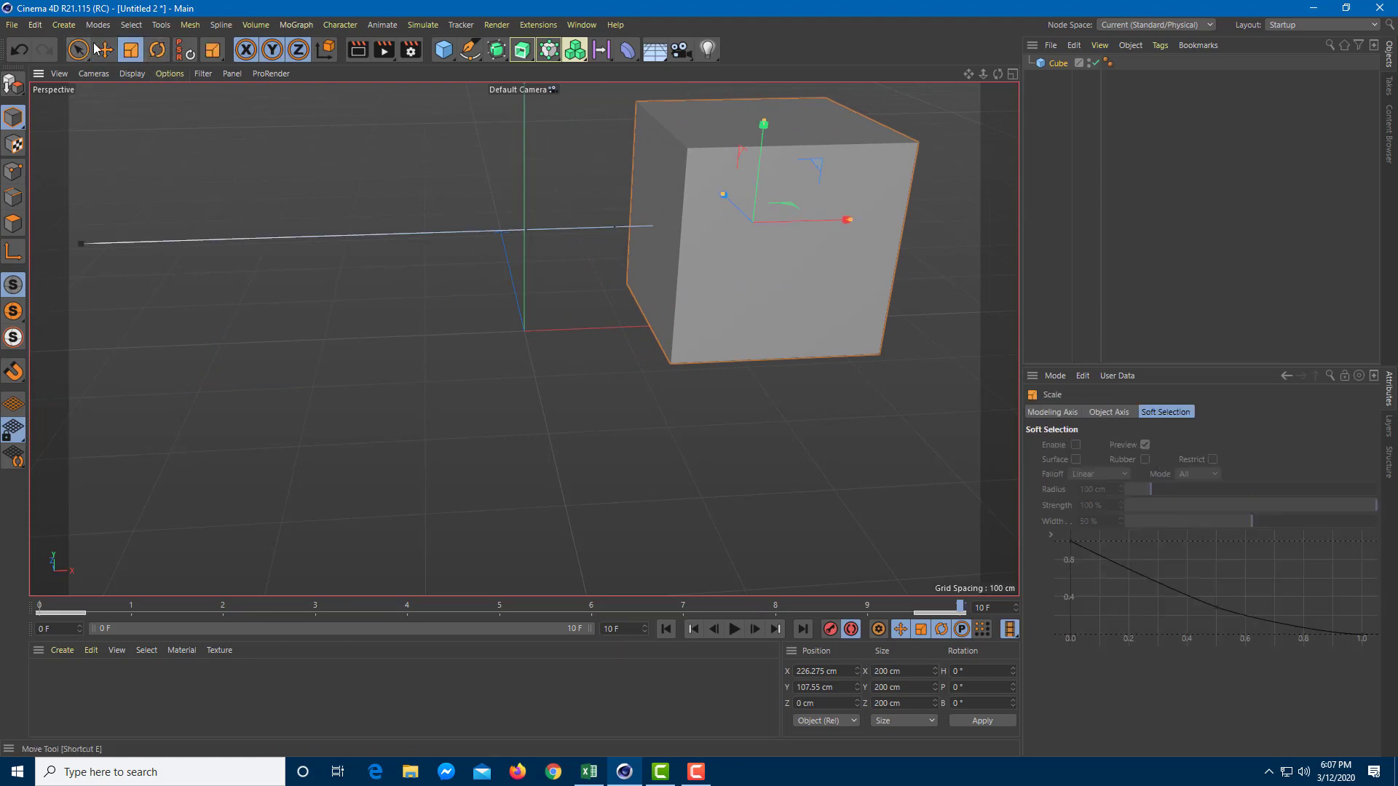
click(157, 48)
drag(711, 192, 743, 306)
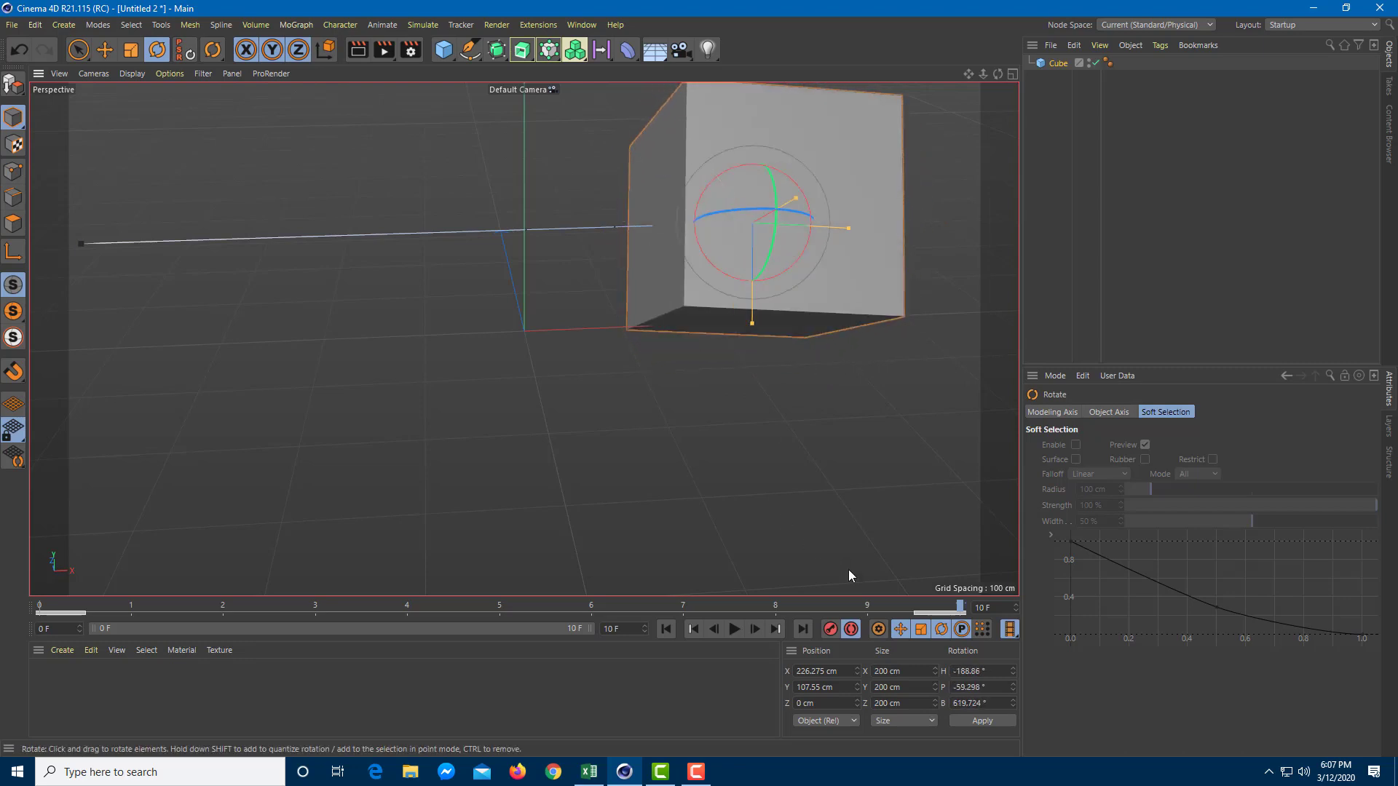
Step: Preview the animation playback, then render frame 5 to the Picture Viewer
click(734, 628)
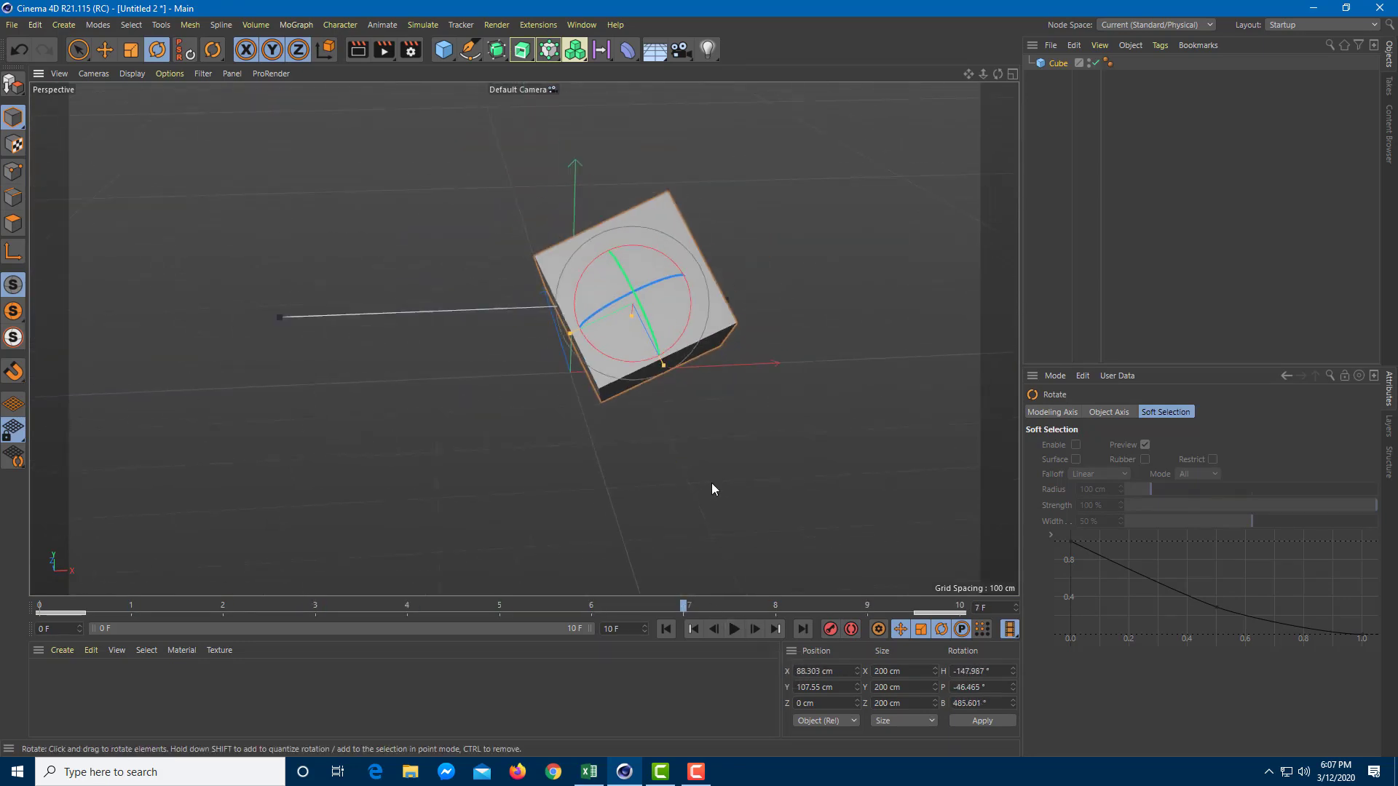
click(733, 631)
click(731, 630)
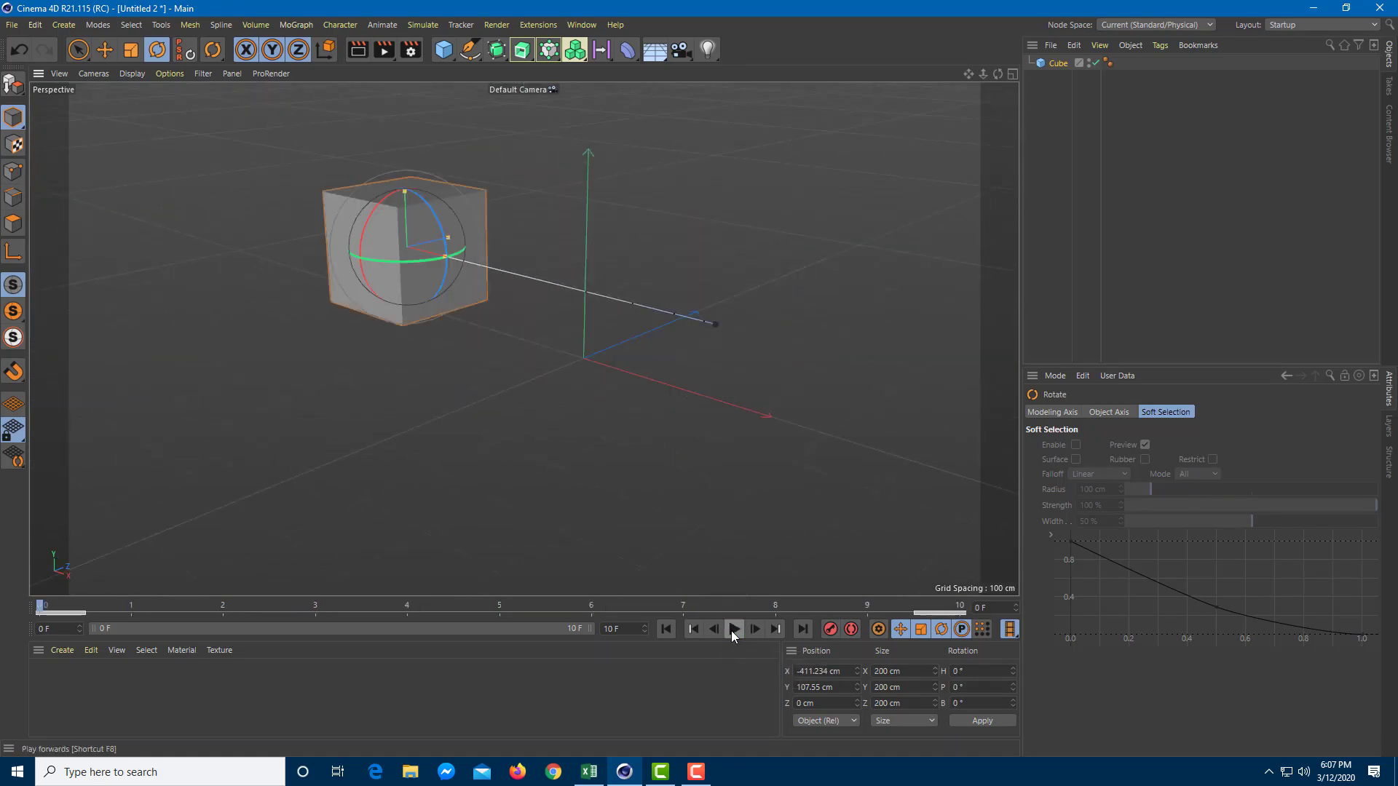
drag(373, 609, 500, 609)
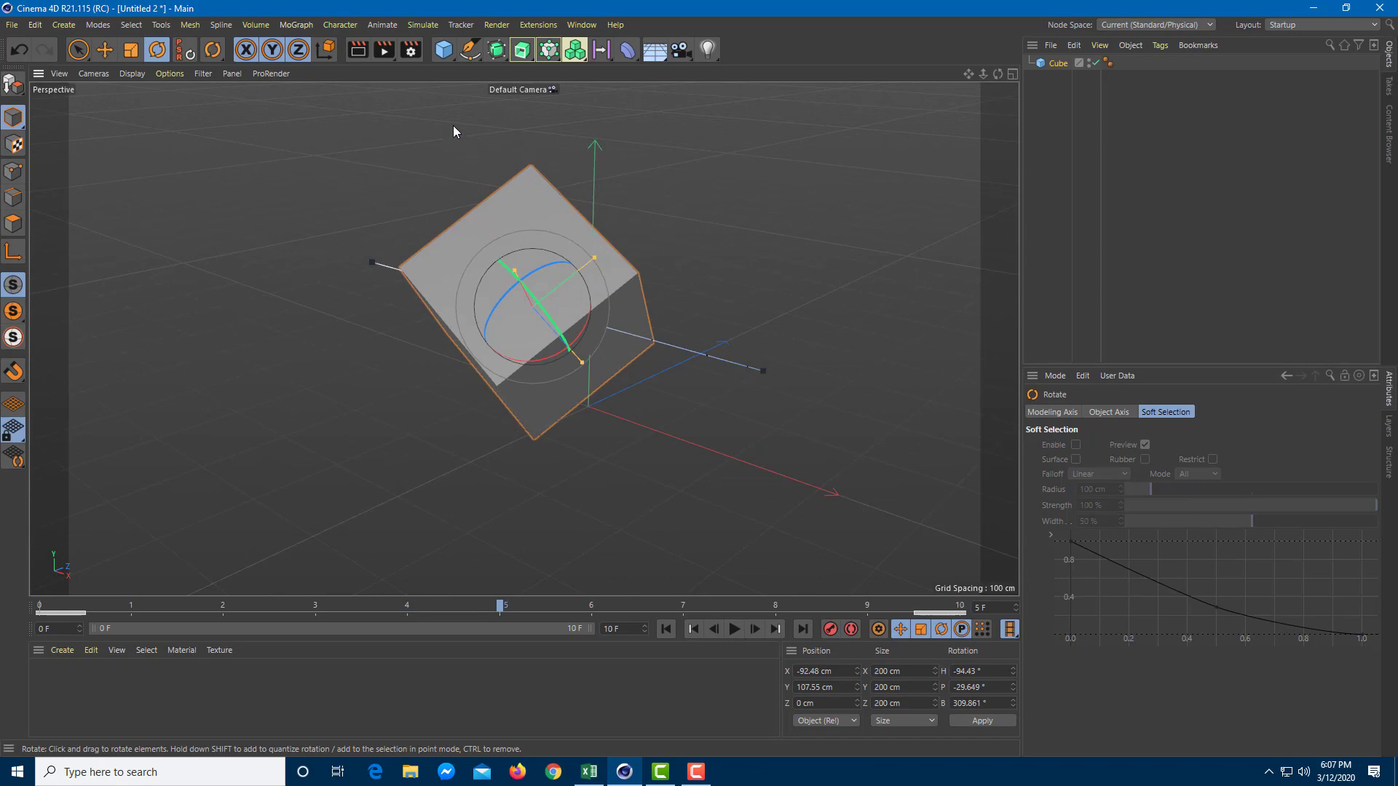
click(387, 53)
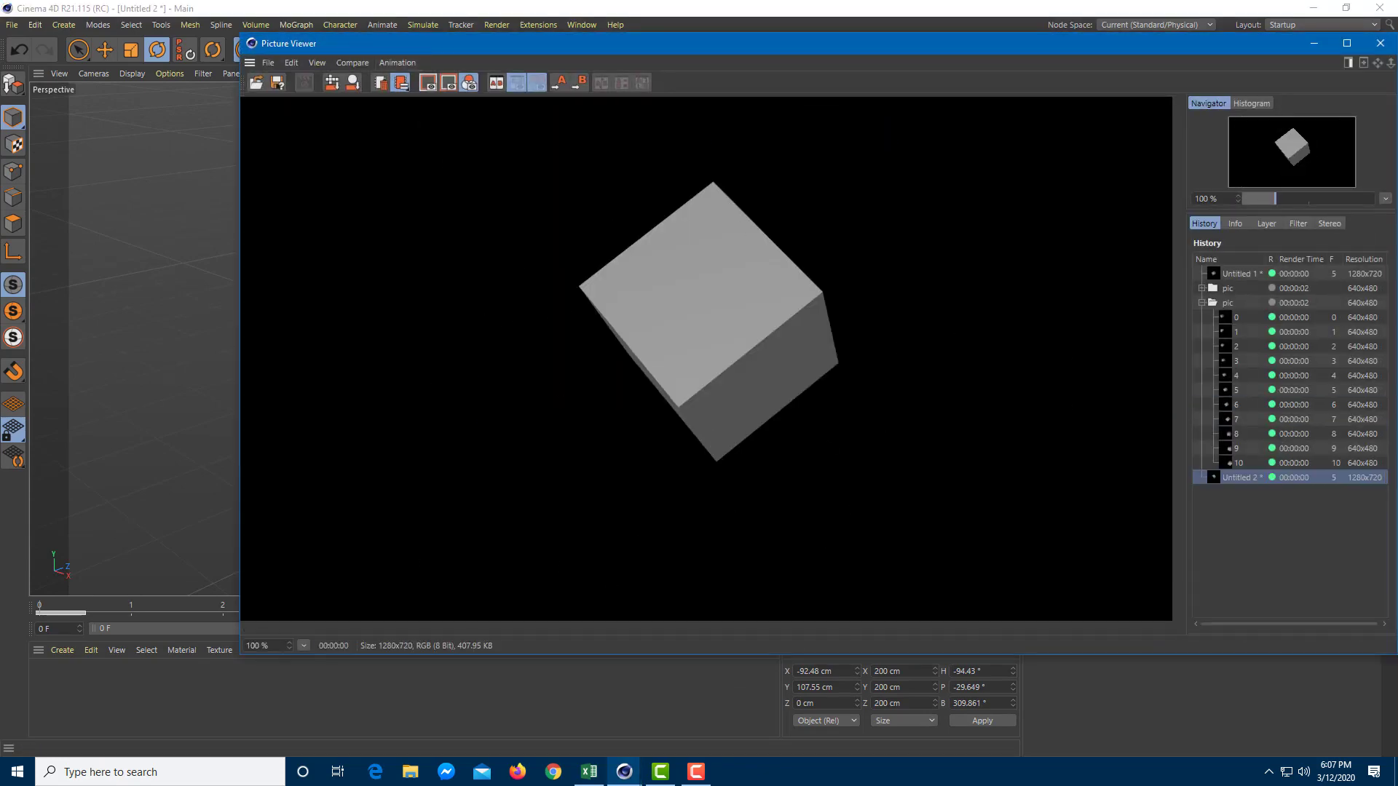
Step: Collapse the older image sequence in the render history and return to the main scene window
click(1202, 302)
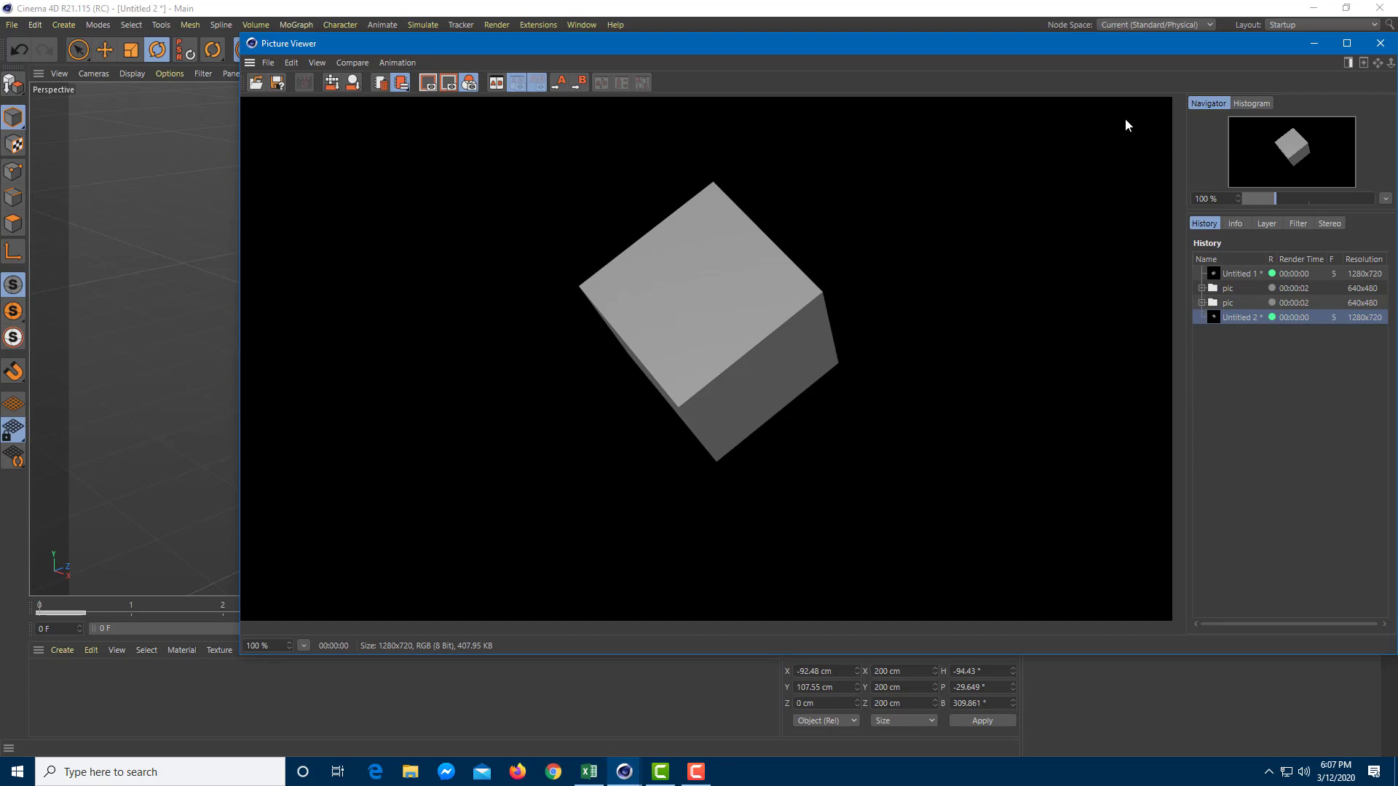
click(1357, 72)
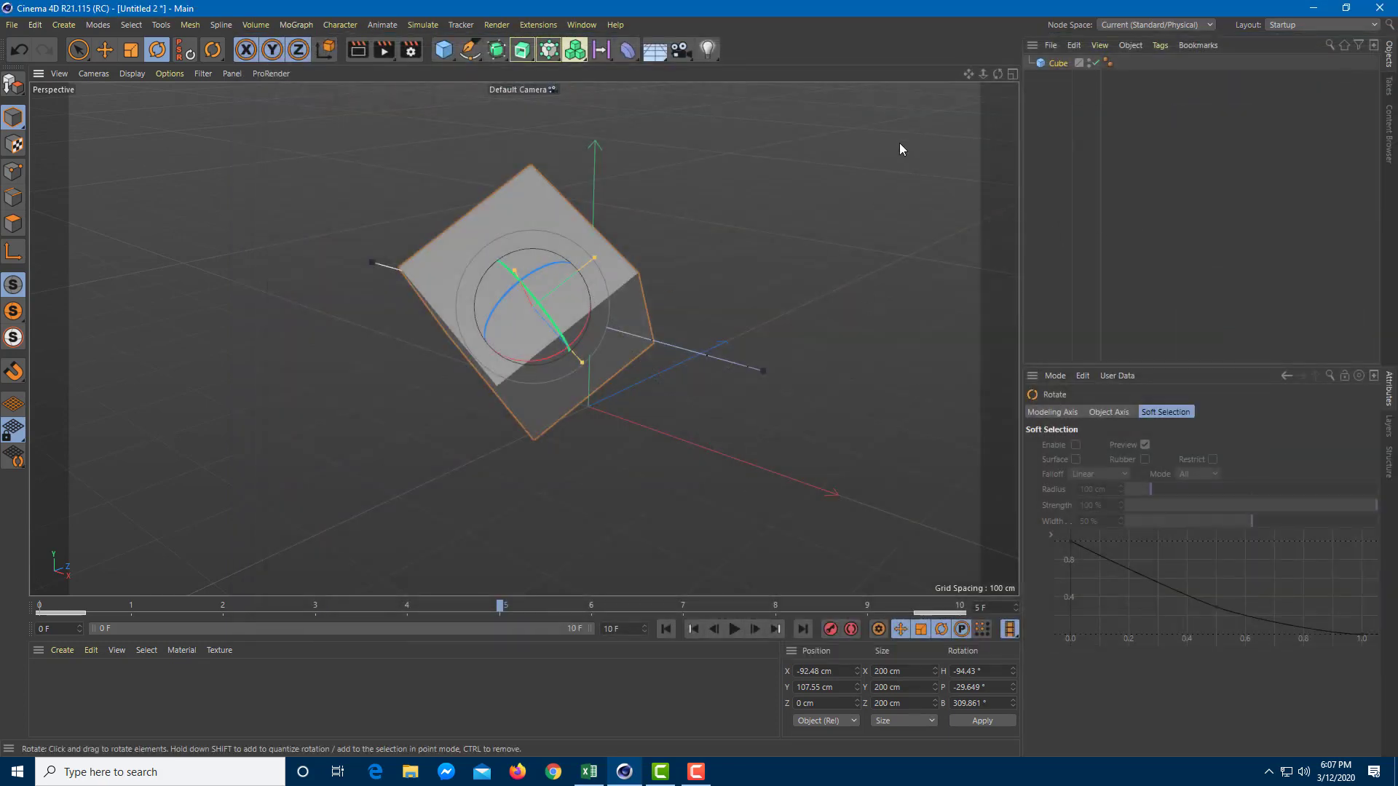
Step: Give the Cube a Motion Blur render tag and re-render frame 5
right_click(1057, 66)
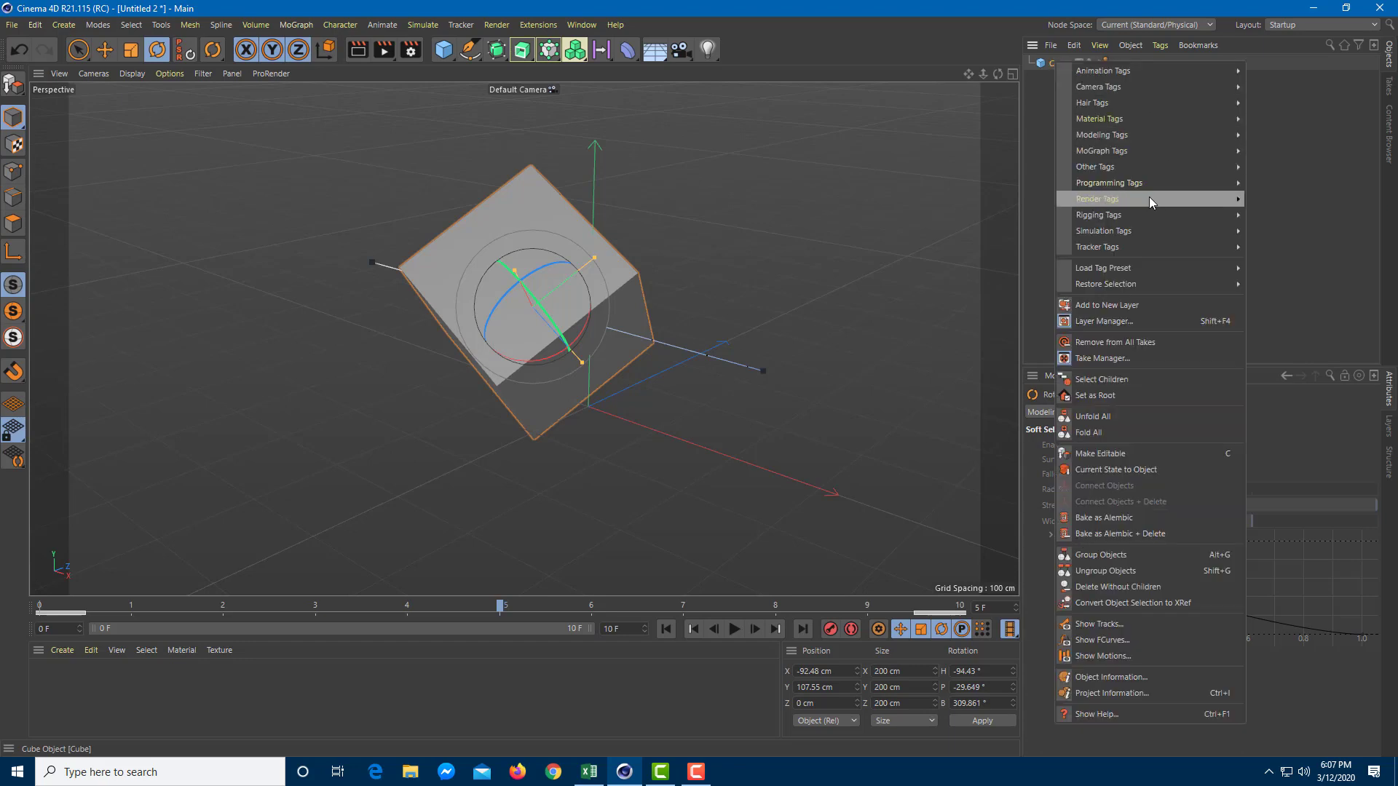
mouse_move(1186, 196)
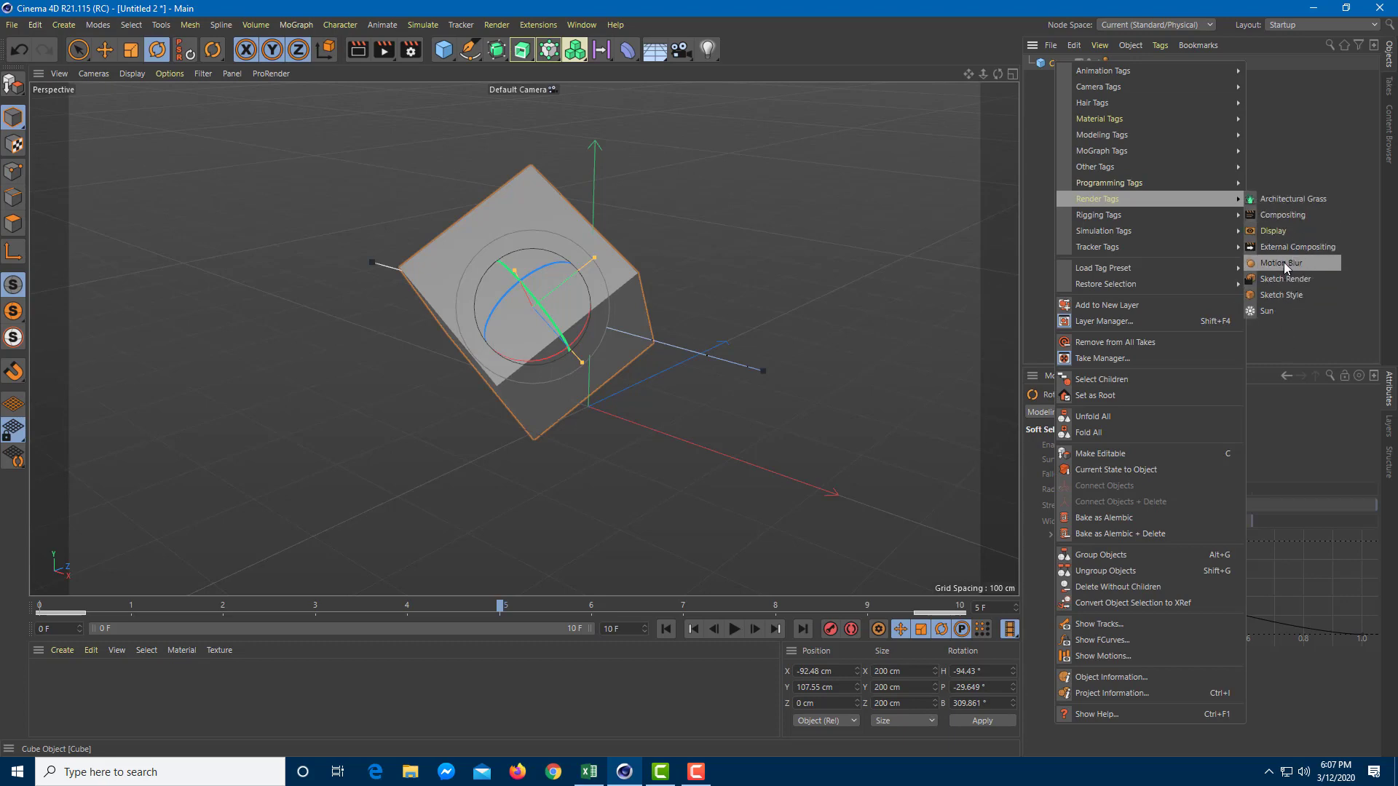
click(1284, 263)
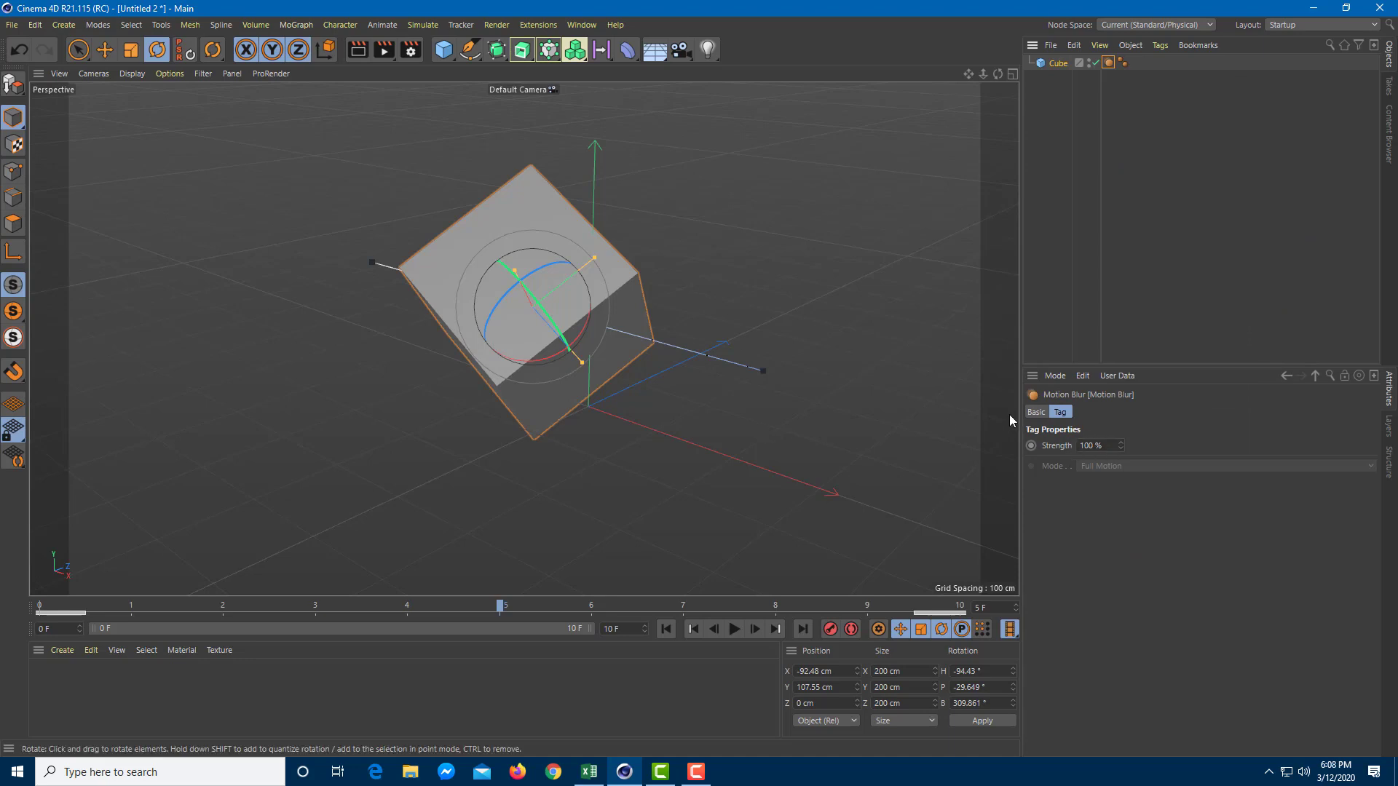
click(392, 52)
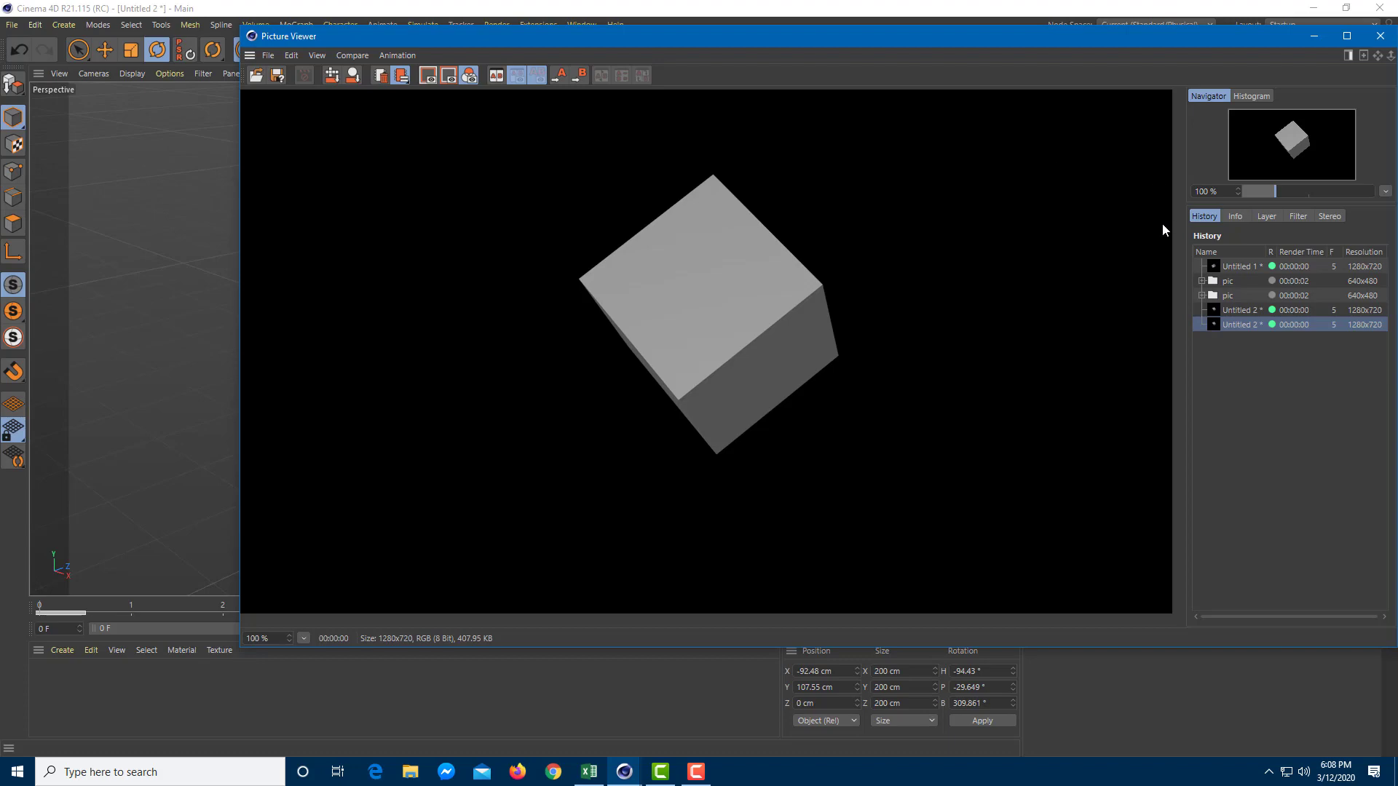
click(1380, 36)
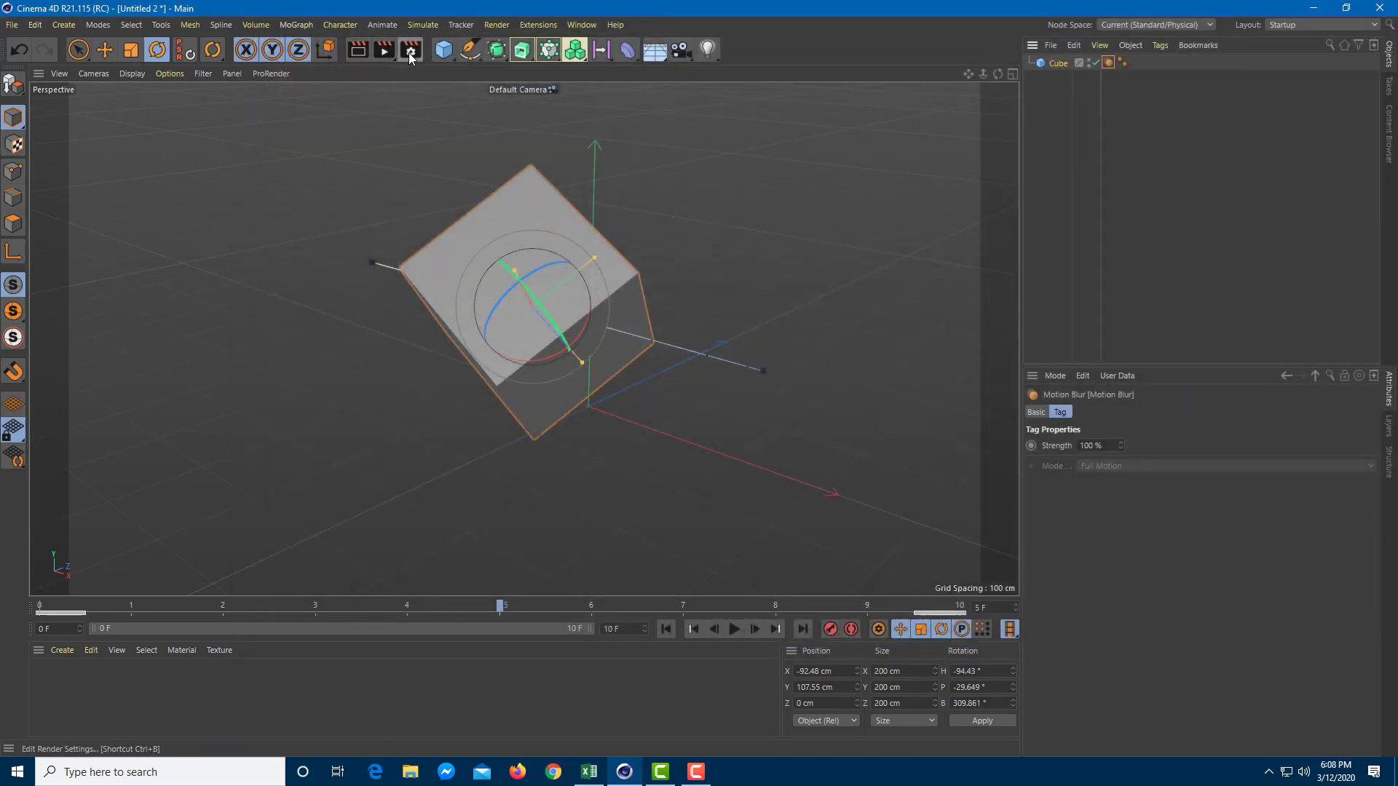
Step: Add Vector Motion Blur as a post effect in the render settings
click(409, 53)
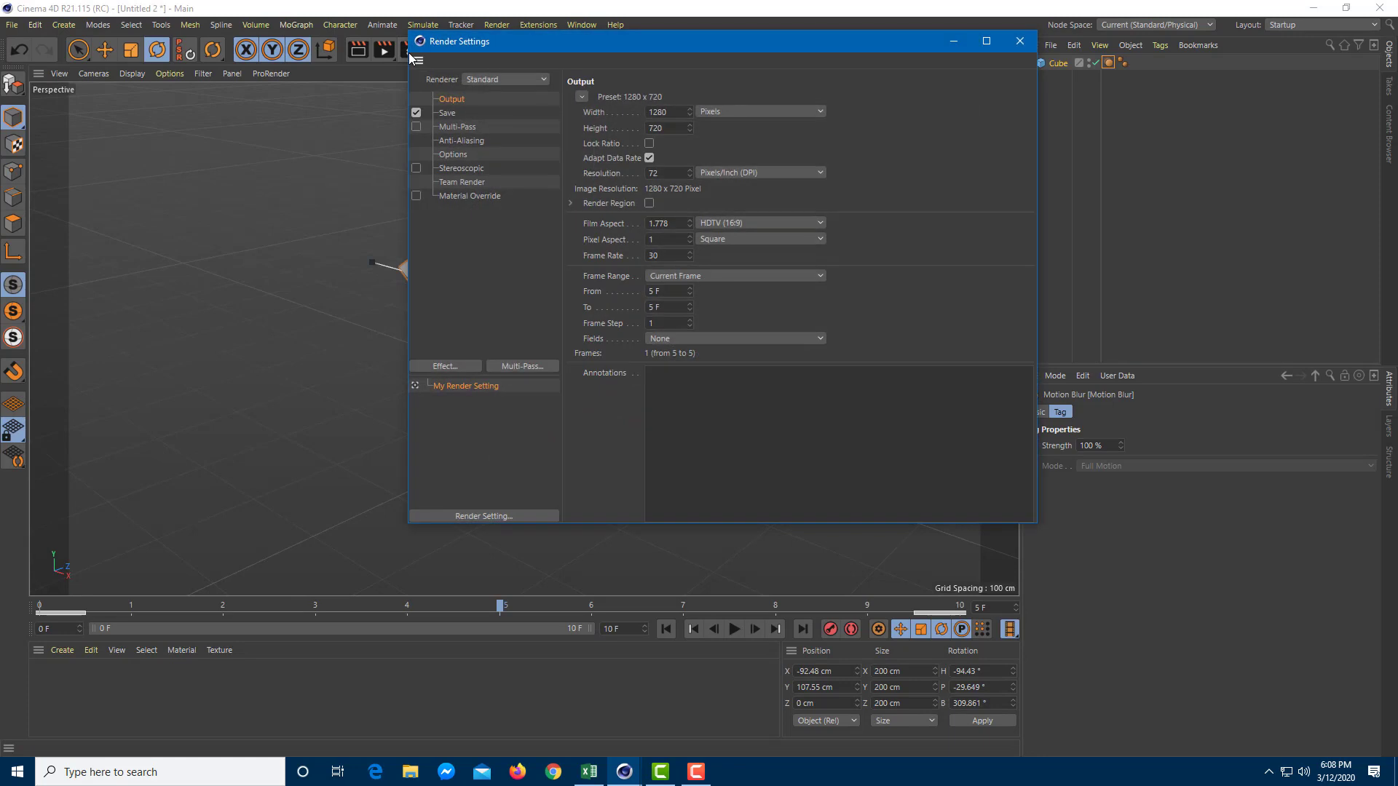
click(441, 367)
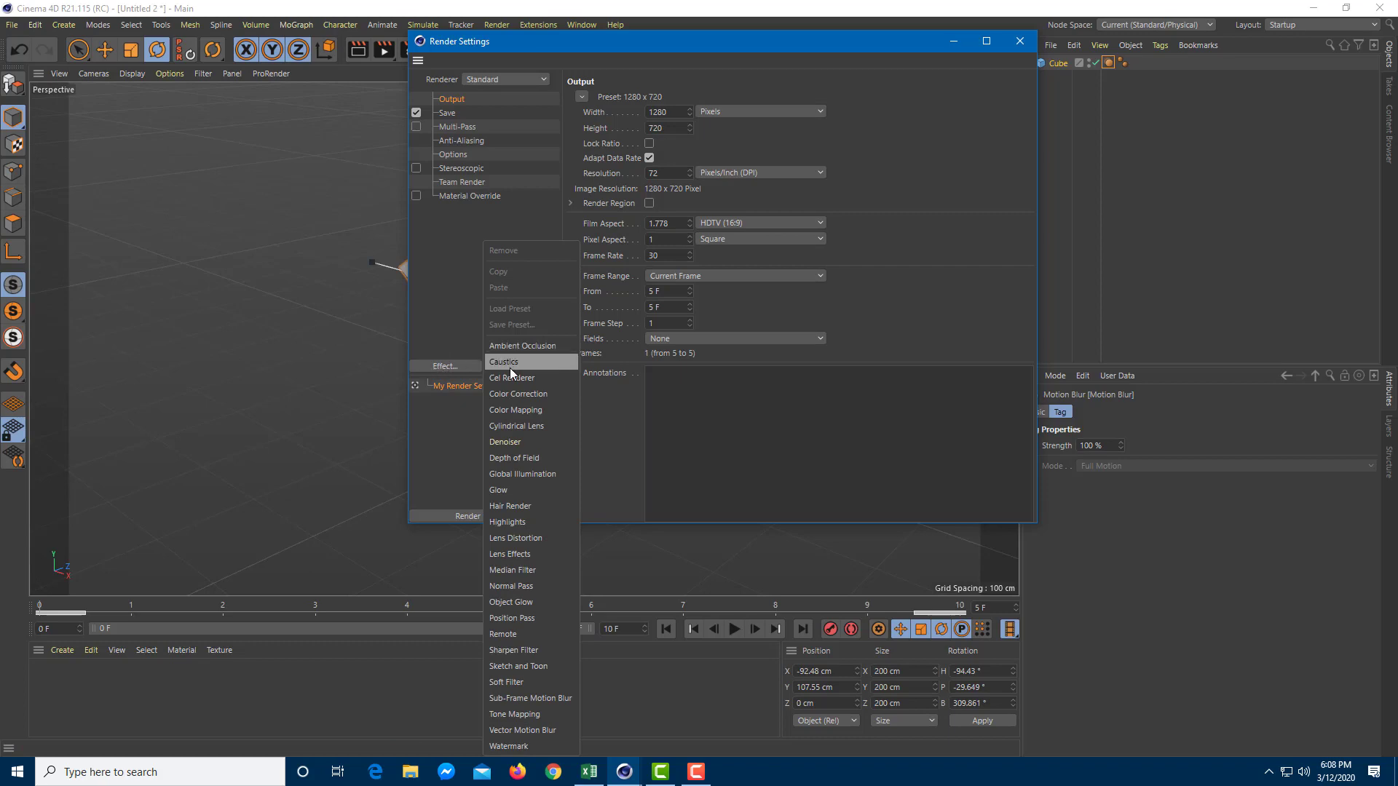
click(517, 730)
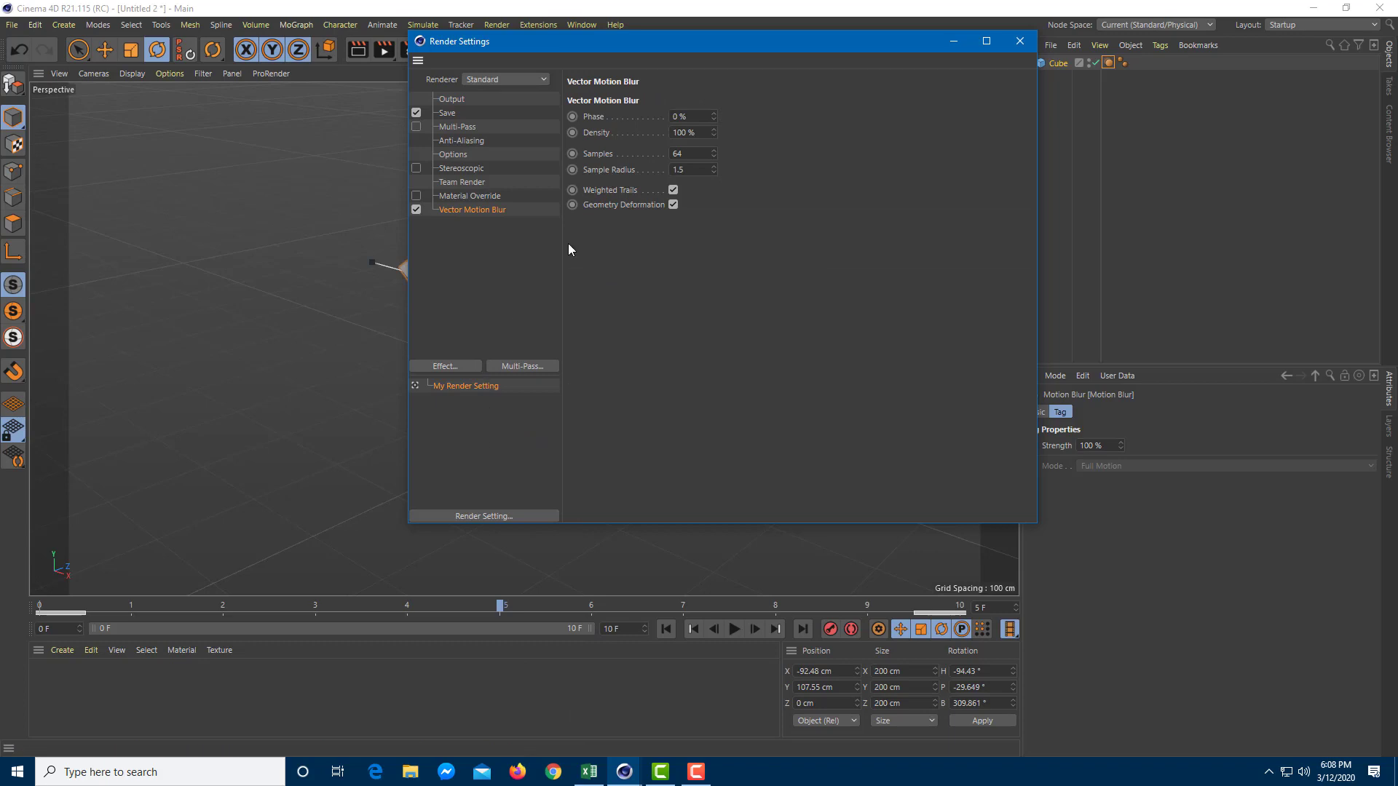
click(1020, 41)
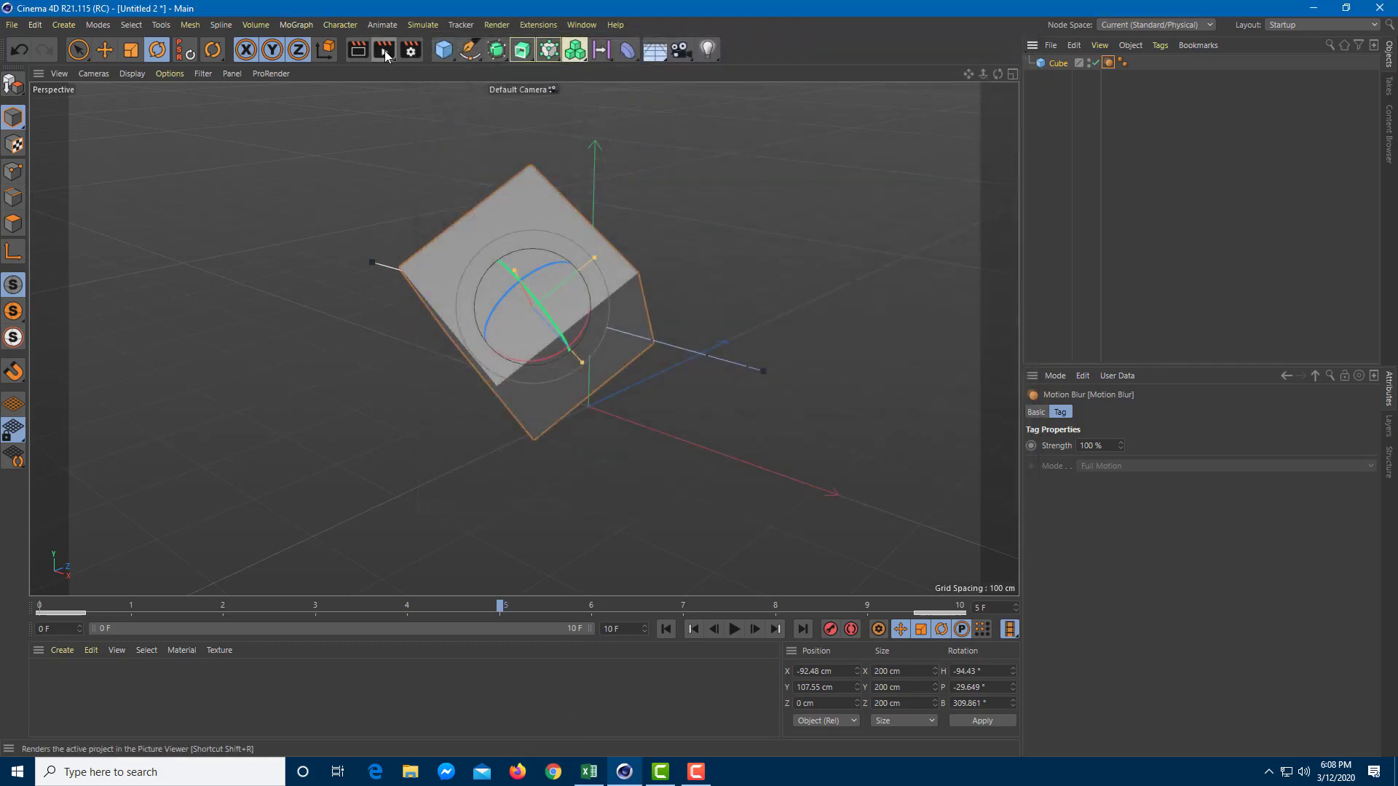
Step: Render frame 5 with Vector Motion Blur, then re-render with a lower tag Strength
click(384, 50)
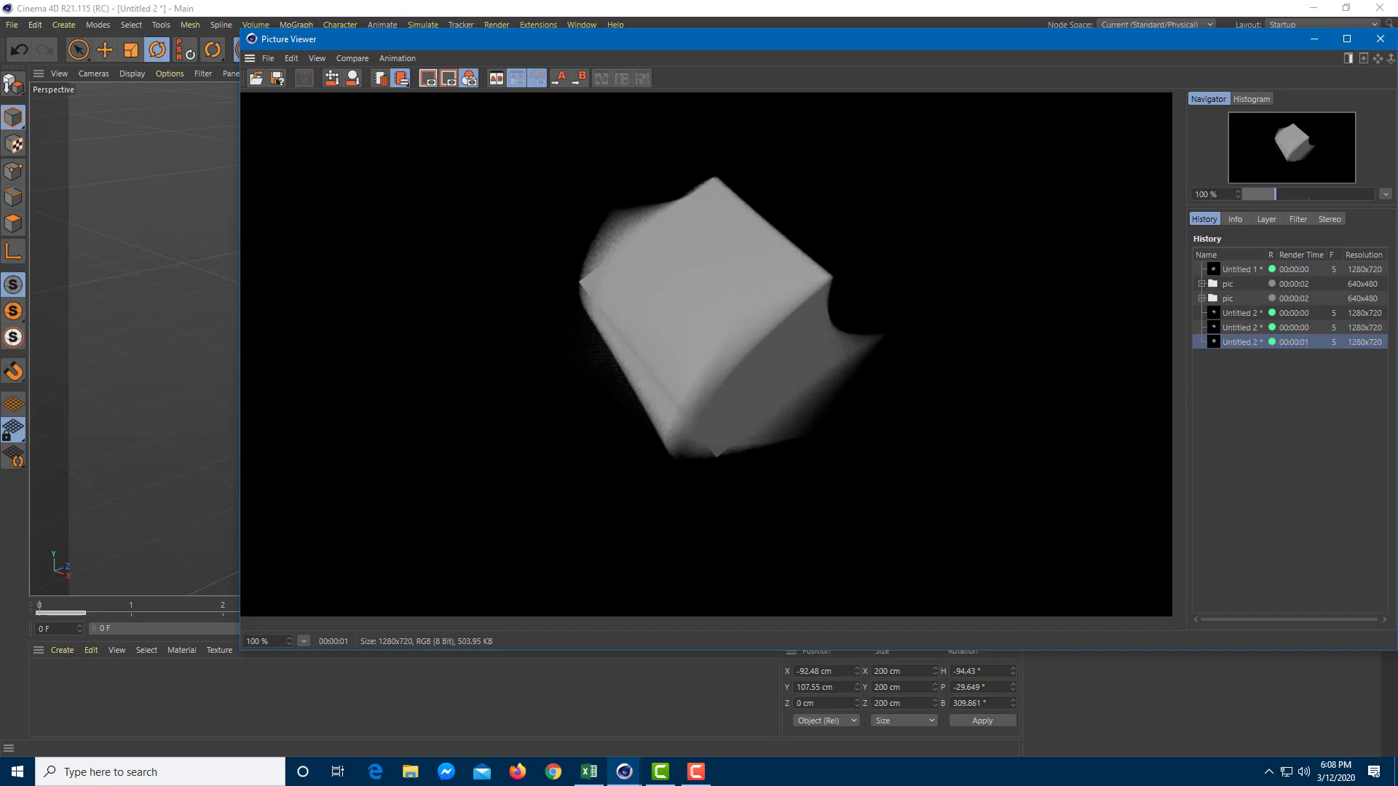
click(1379, 39)
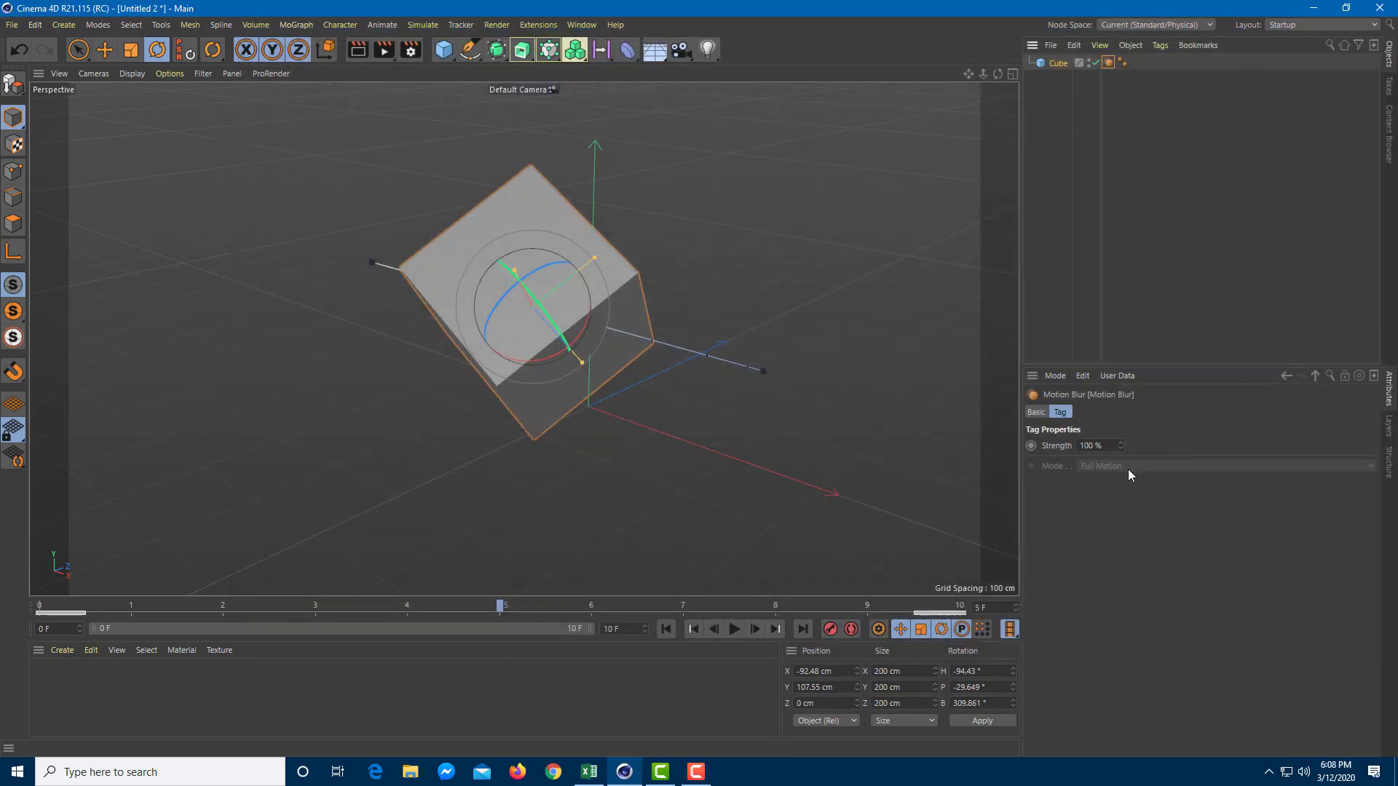
mouse_move(1120, 446)
mouse_down()
mouse_move(1078, 446)
mouse_move(1107, 445)
mouse_up()
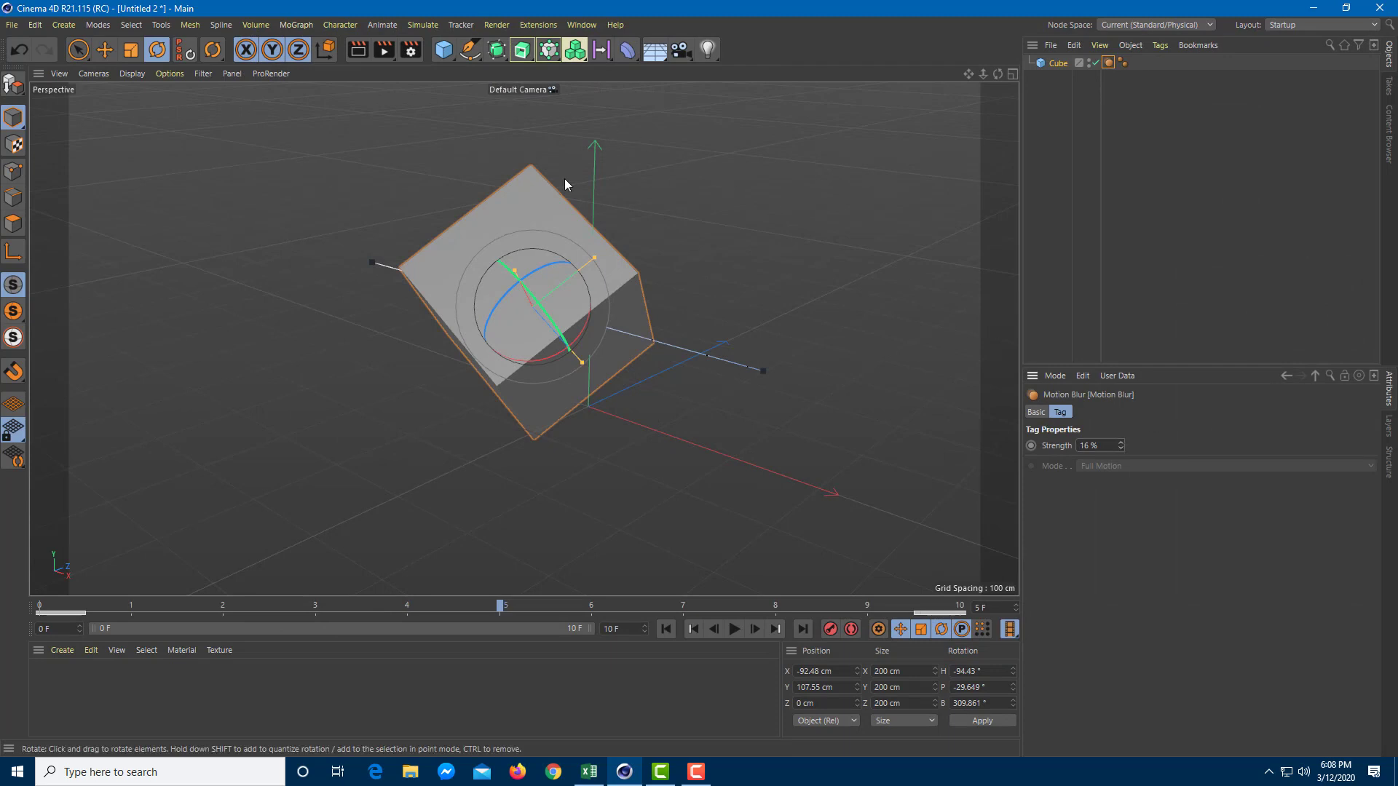
click(384, 49)
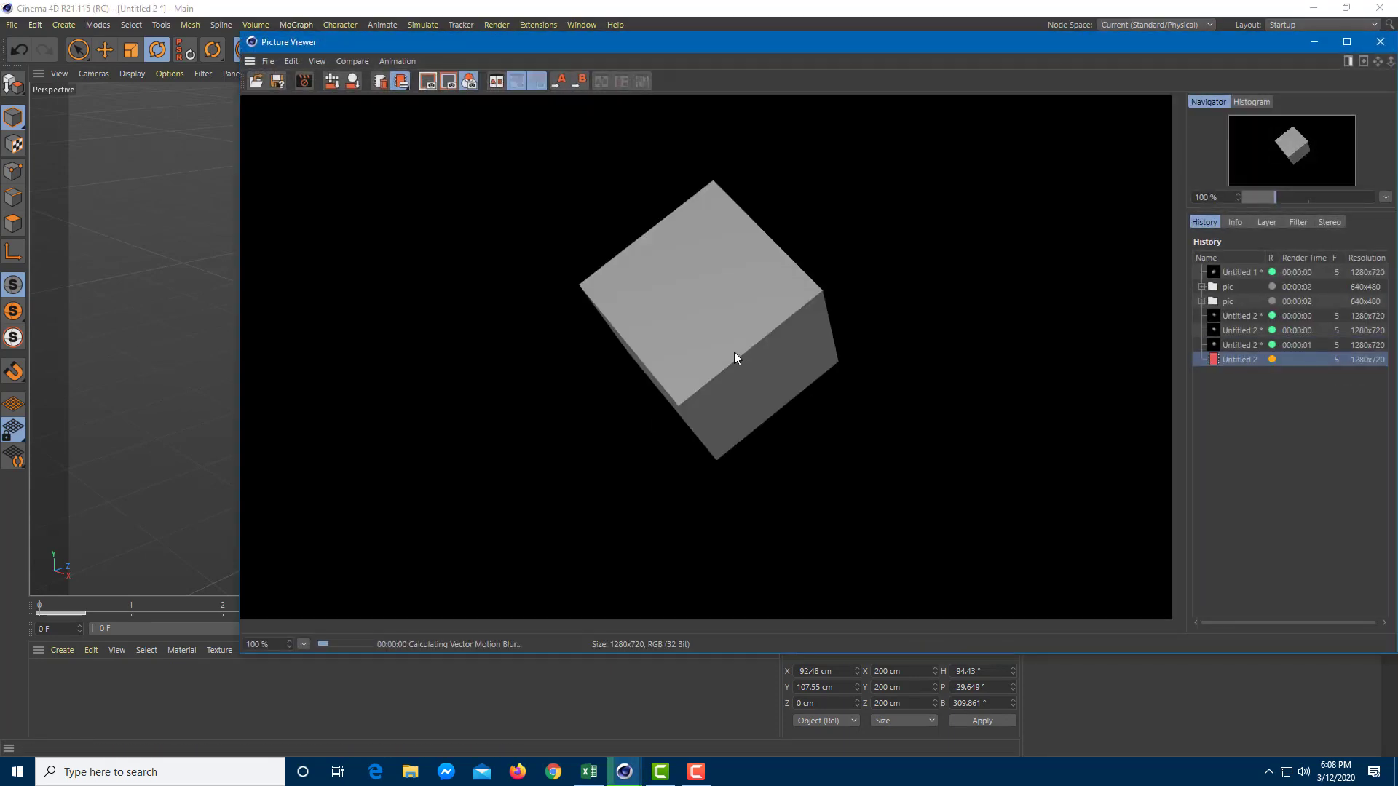
Step: Compare the unblurred, strongly blurred and reduced-blur renders in the history
click(1242, 347)
click(1238, 332)
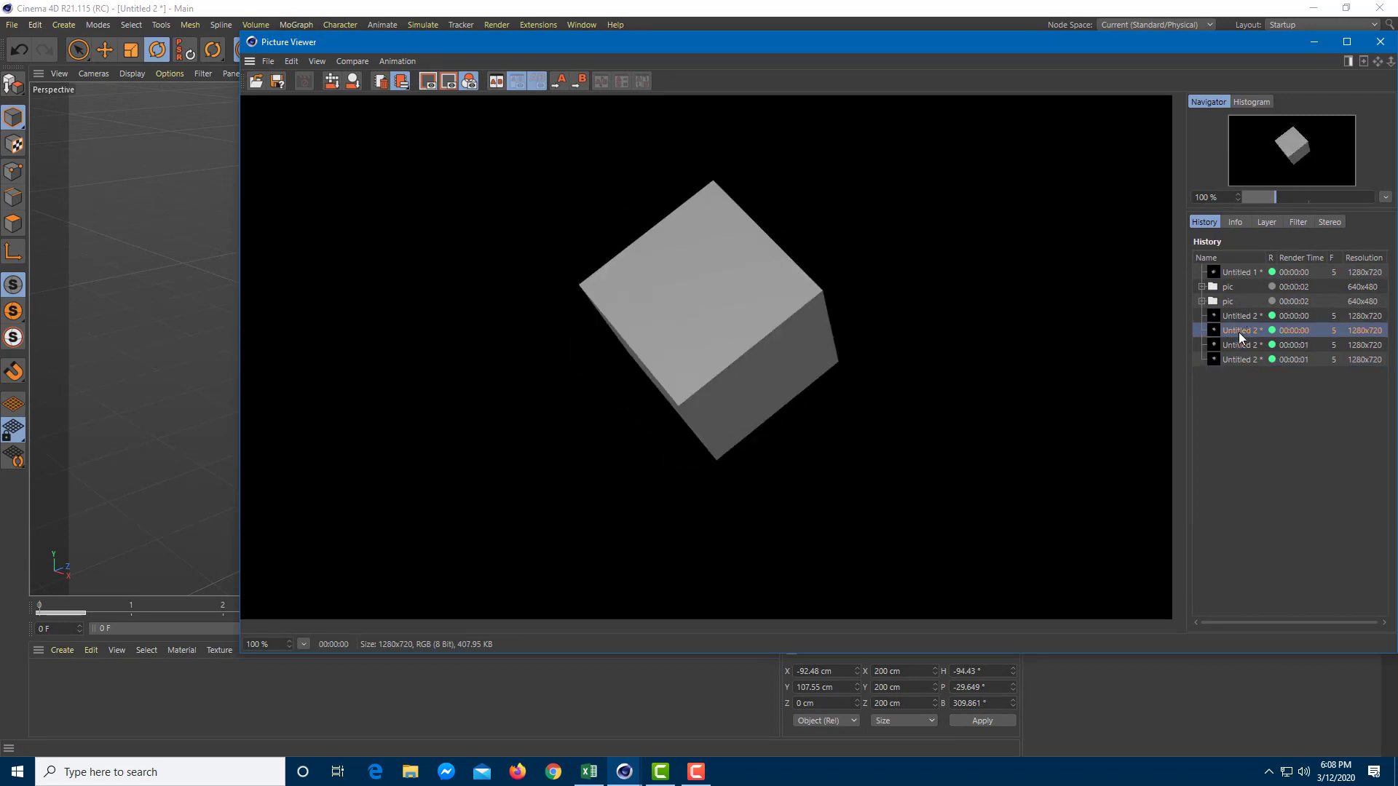
click(1239, 344)
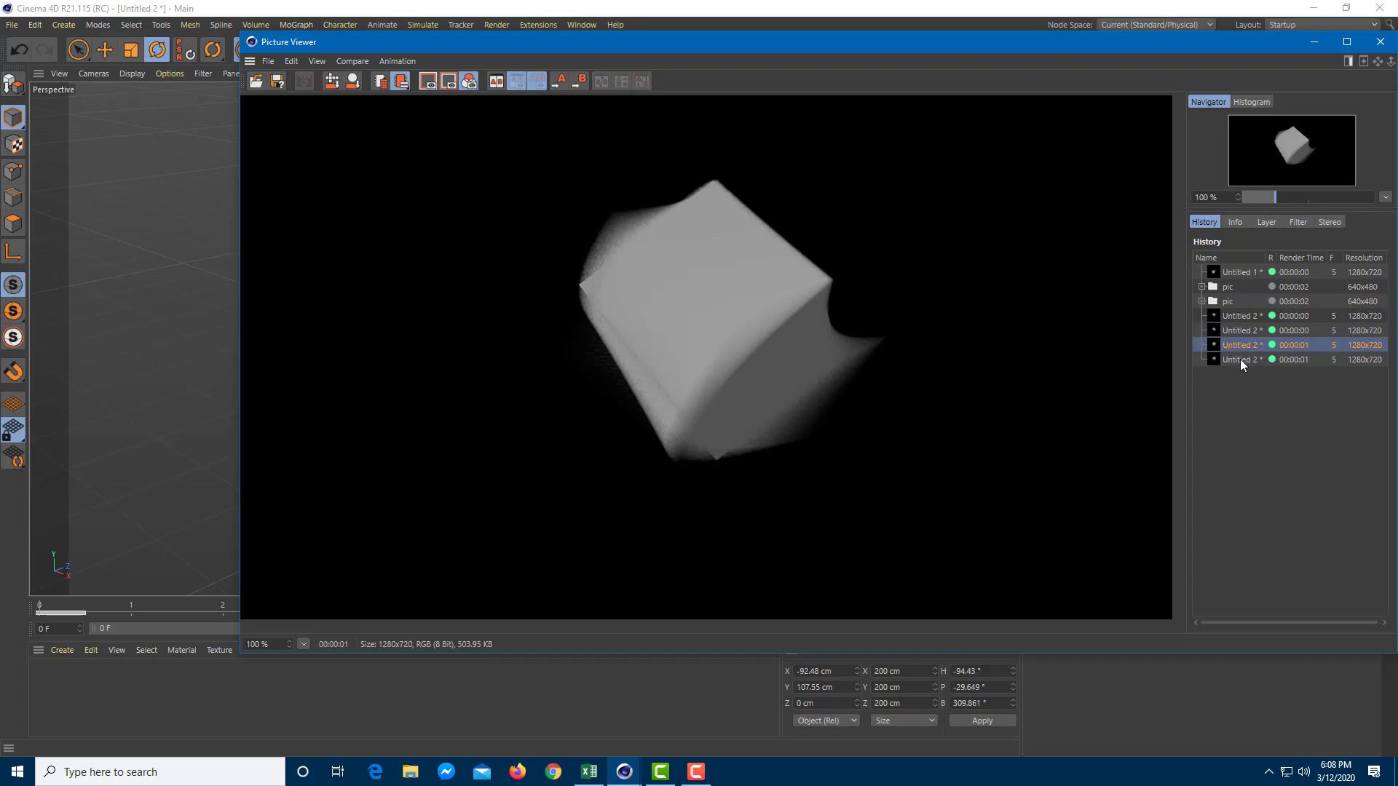
click(1239, 360)
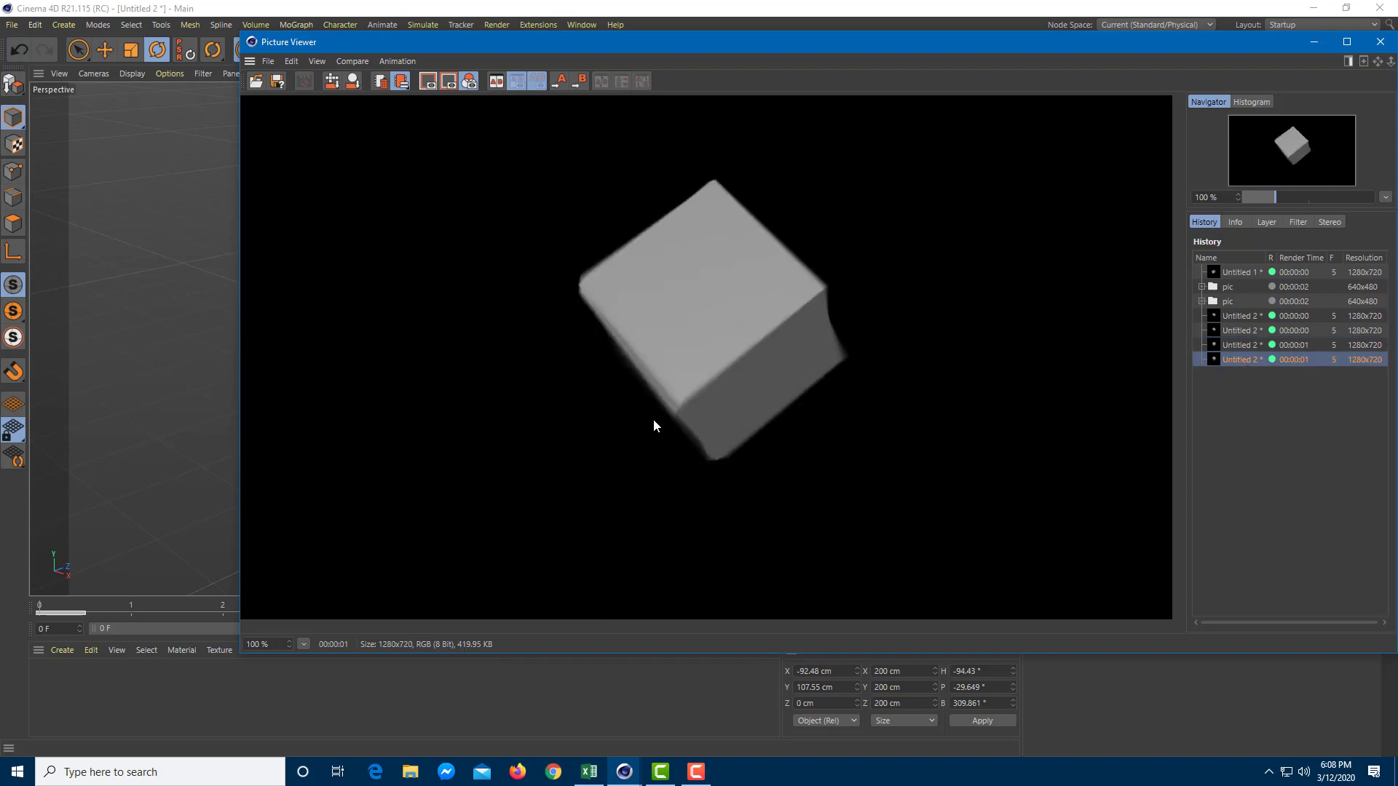
scroll(692, 430, up, 3)
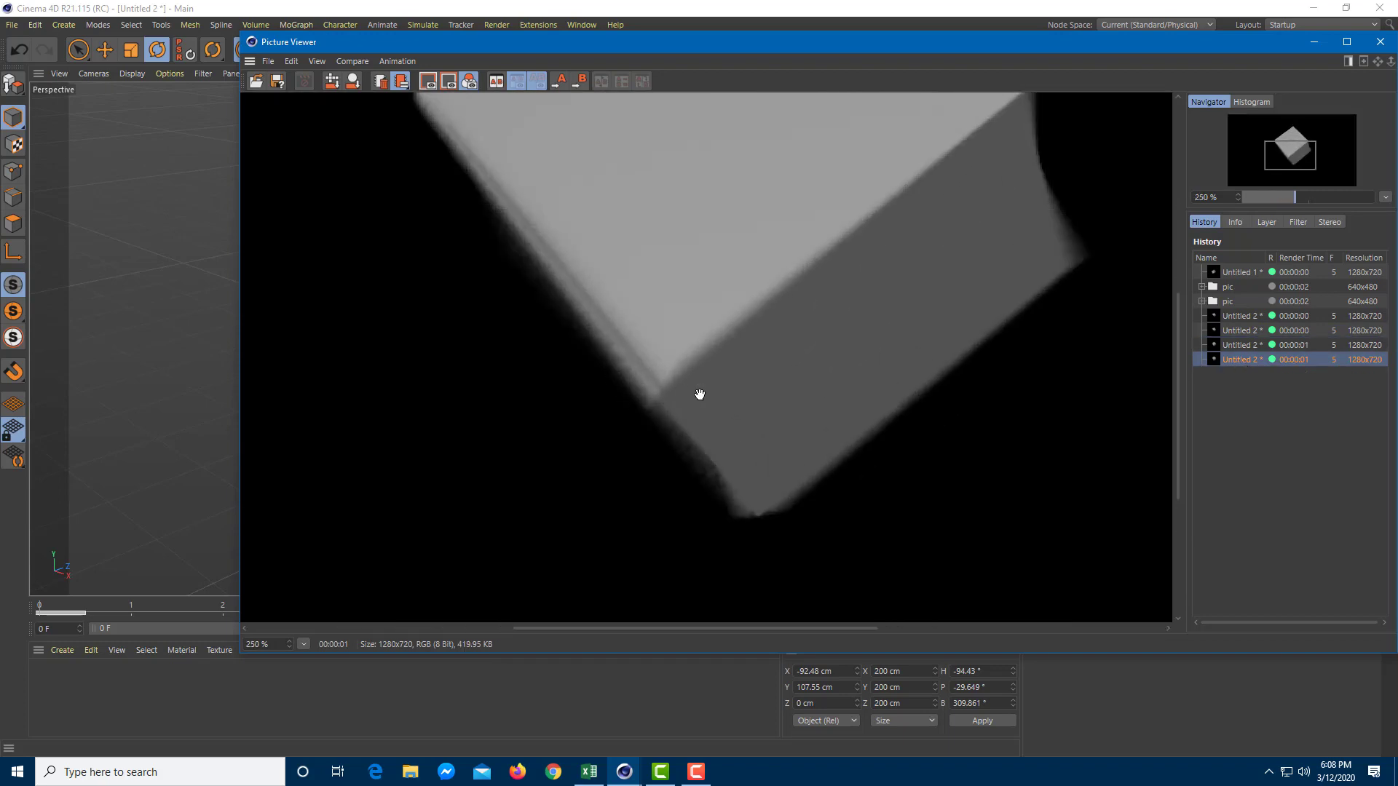
Step: Set the Motion Blur tag Strength to 133
click(1380, 41)
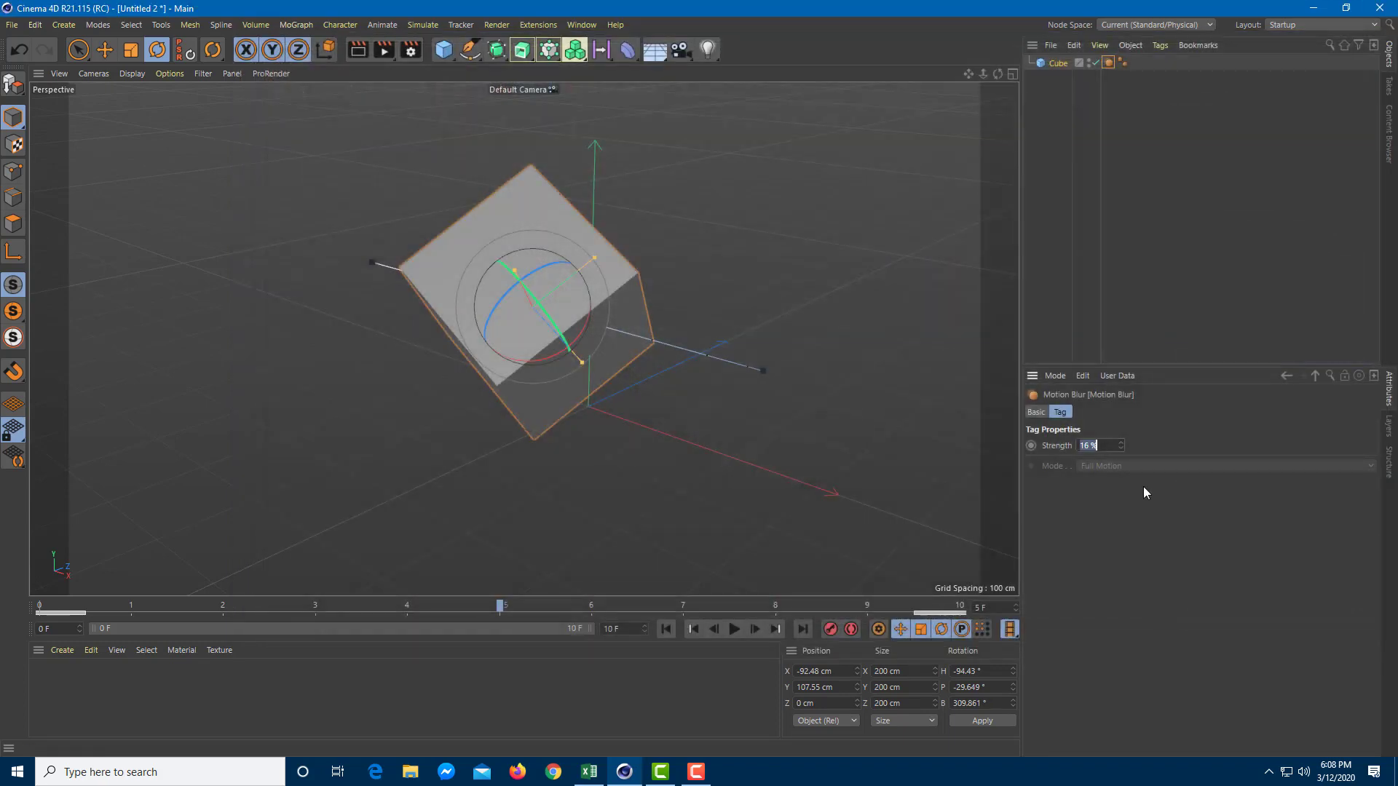
click(1092, 445)
text(133)
key(Return)
Step: Render with the updated blur strength, inspect it, then reopen the render settings
text(100)
click(384, 49)
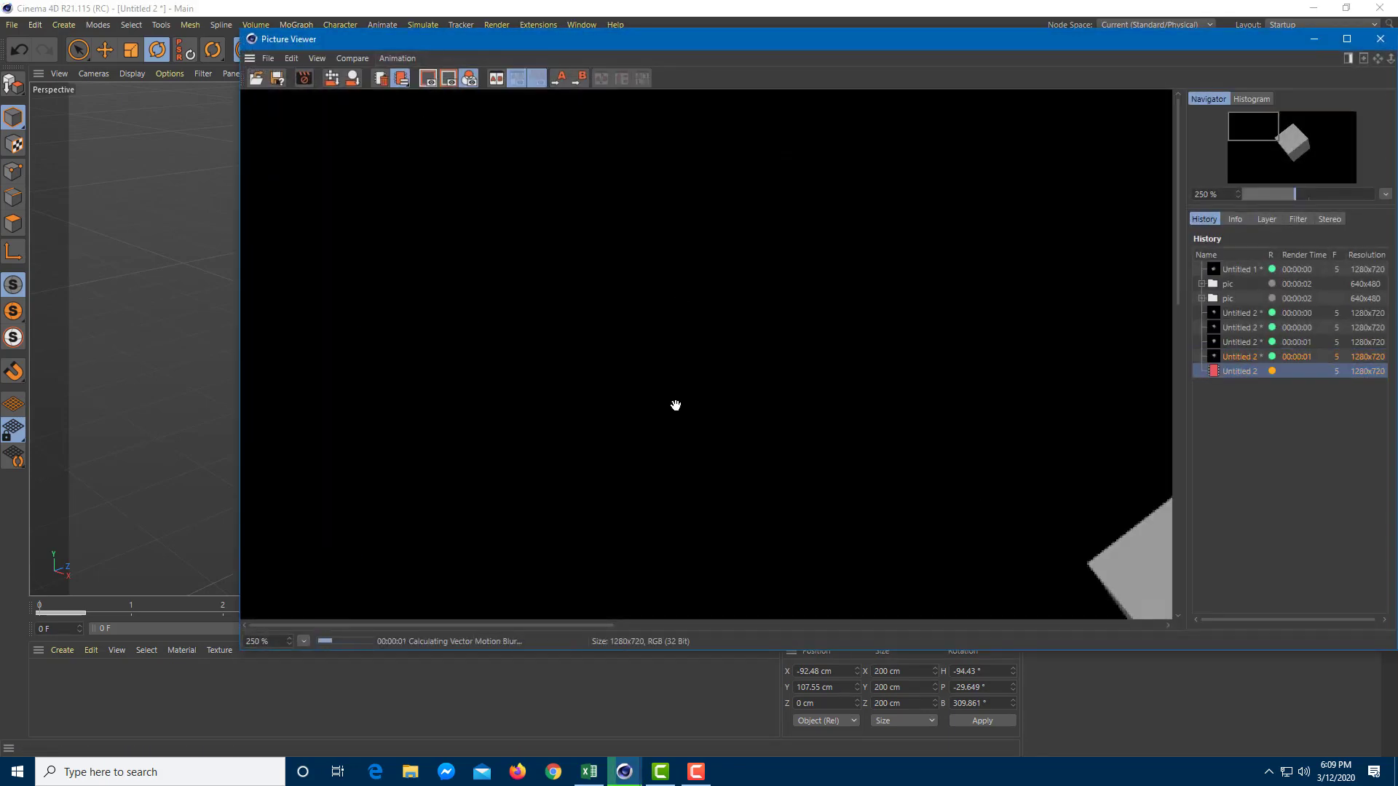
scroll(721, 381, down, 3)
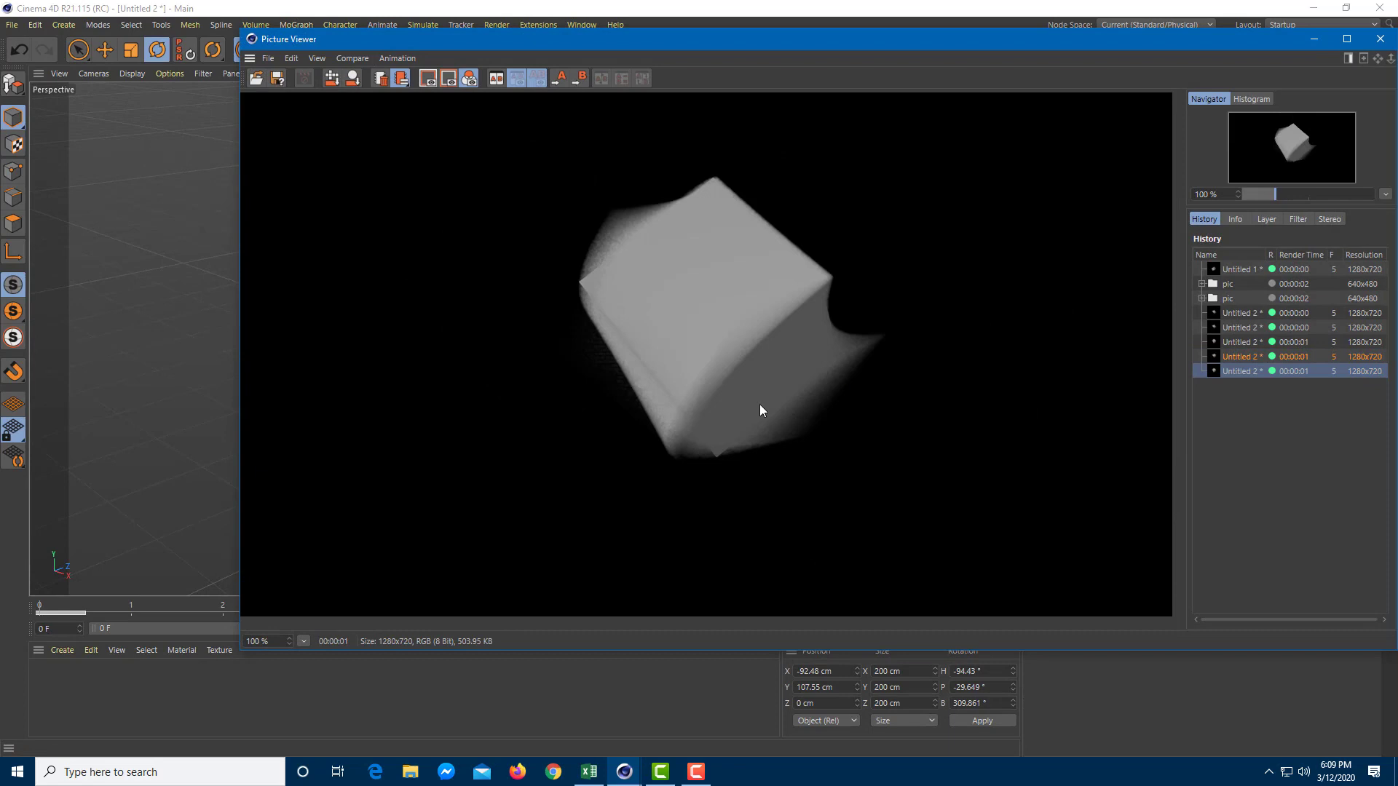
scroll(760, 410, up, 3)
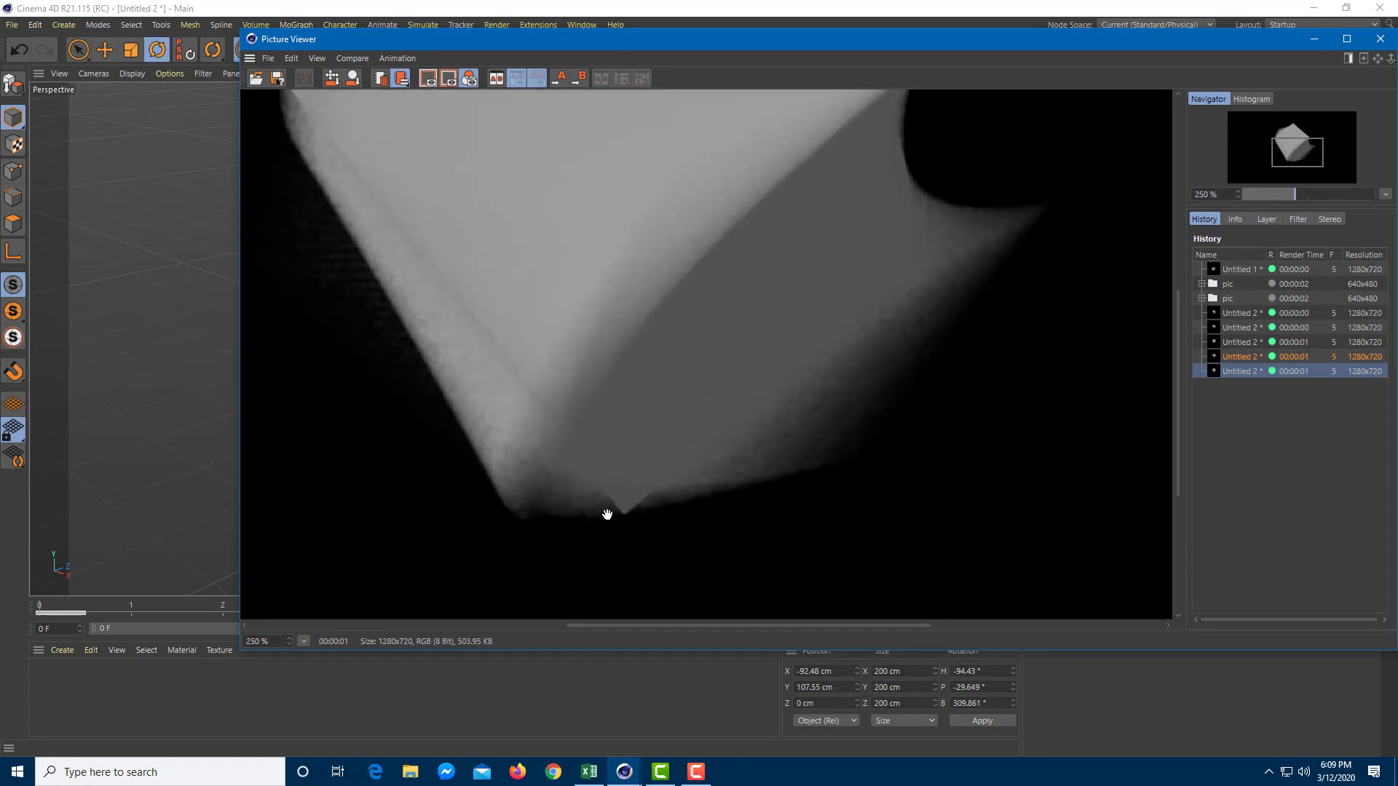
click(1372, 43)
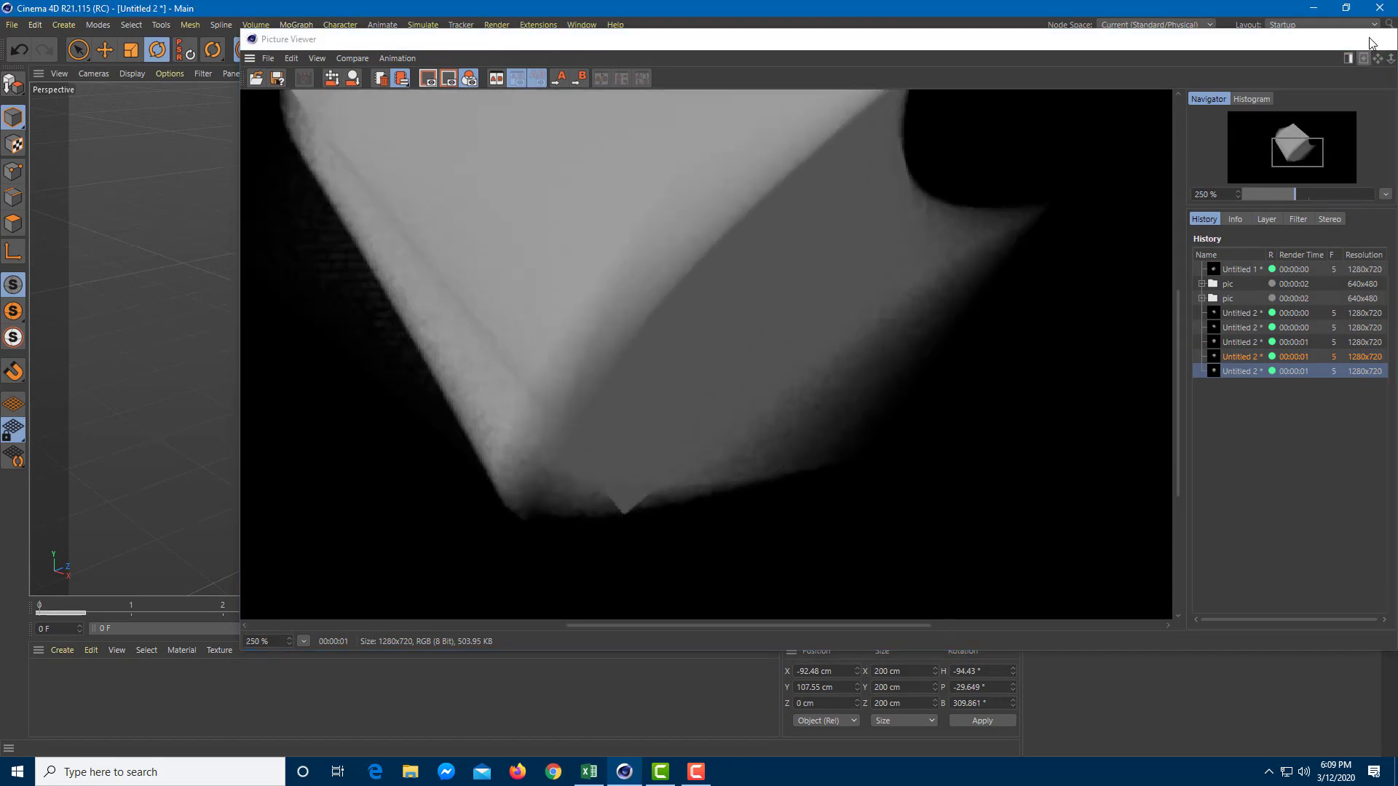
click(408, 53)
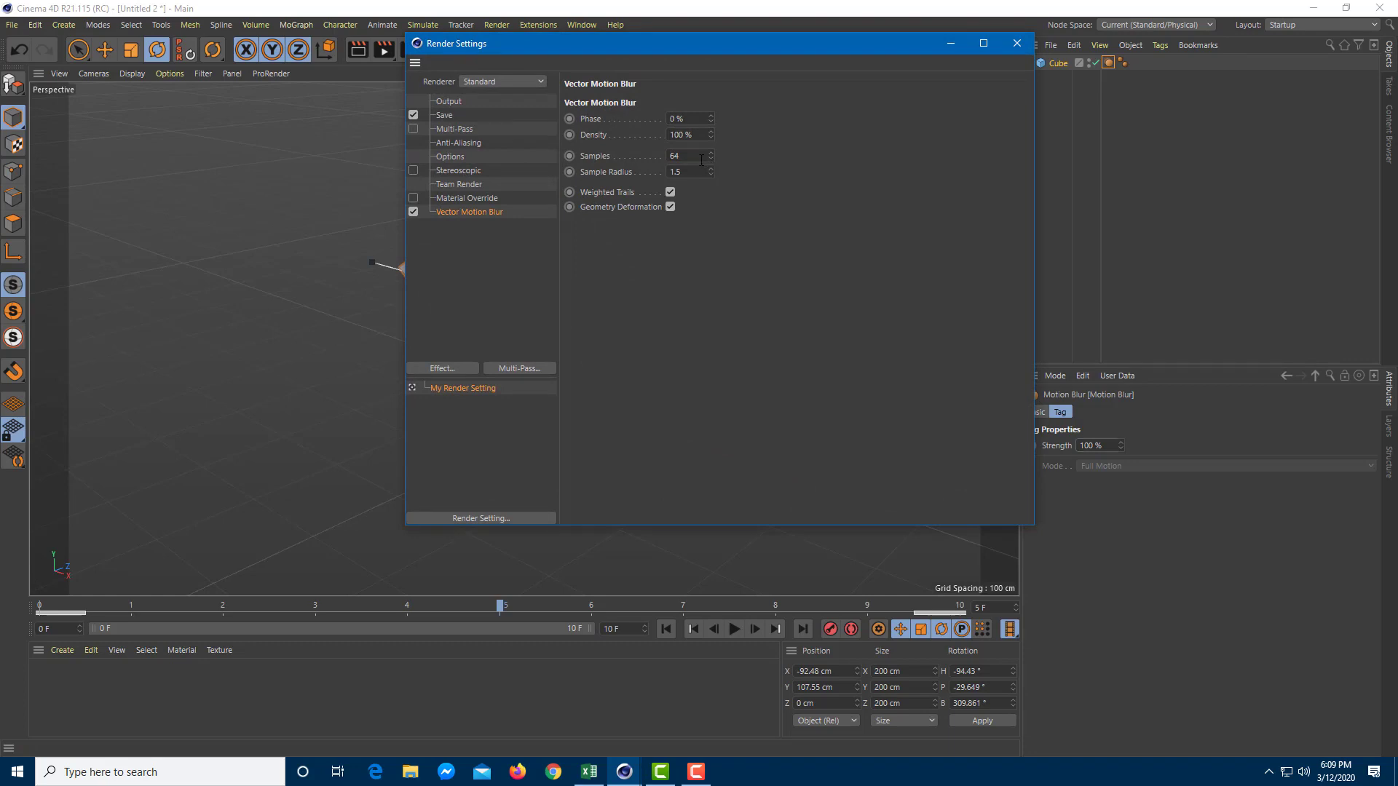
Step: Raise the Vector Motion Blur samples from 64 to 298
drag(711, 158, 735, 154)
click(1030, 45)
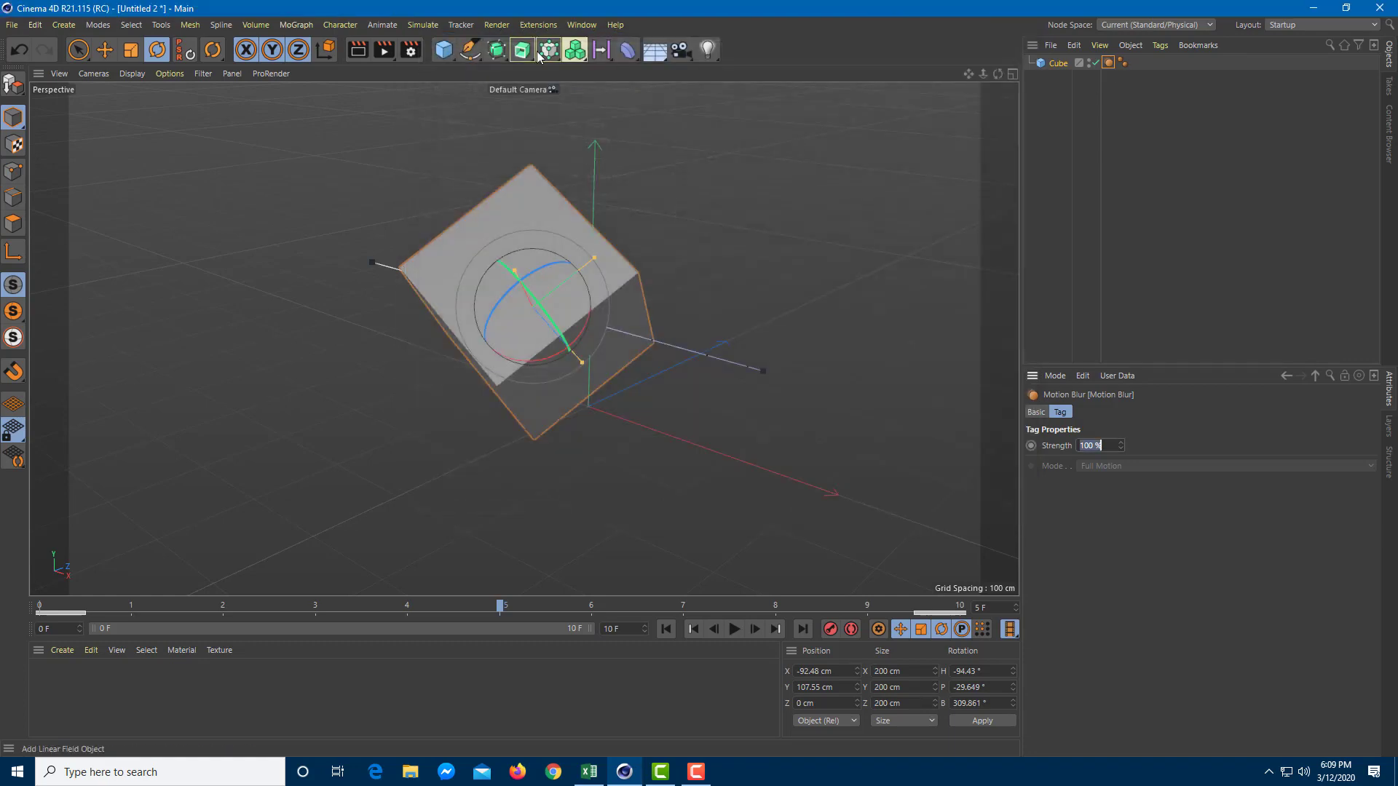
Step: Render with the higher samples, compare it against the earlier render, then reopen the render settings
click(384, 54)
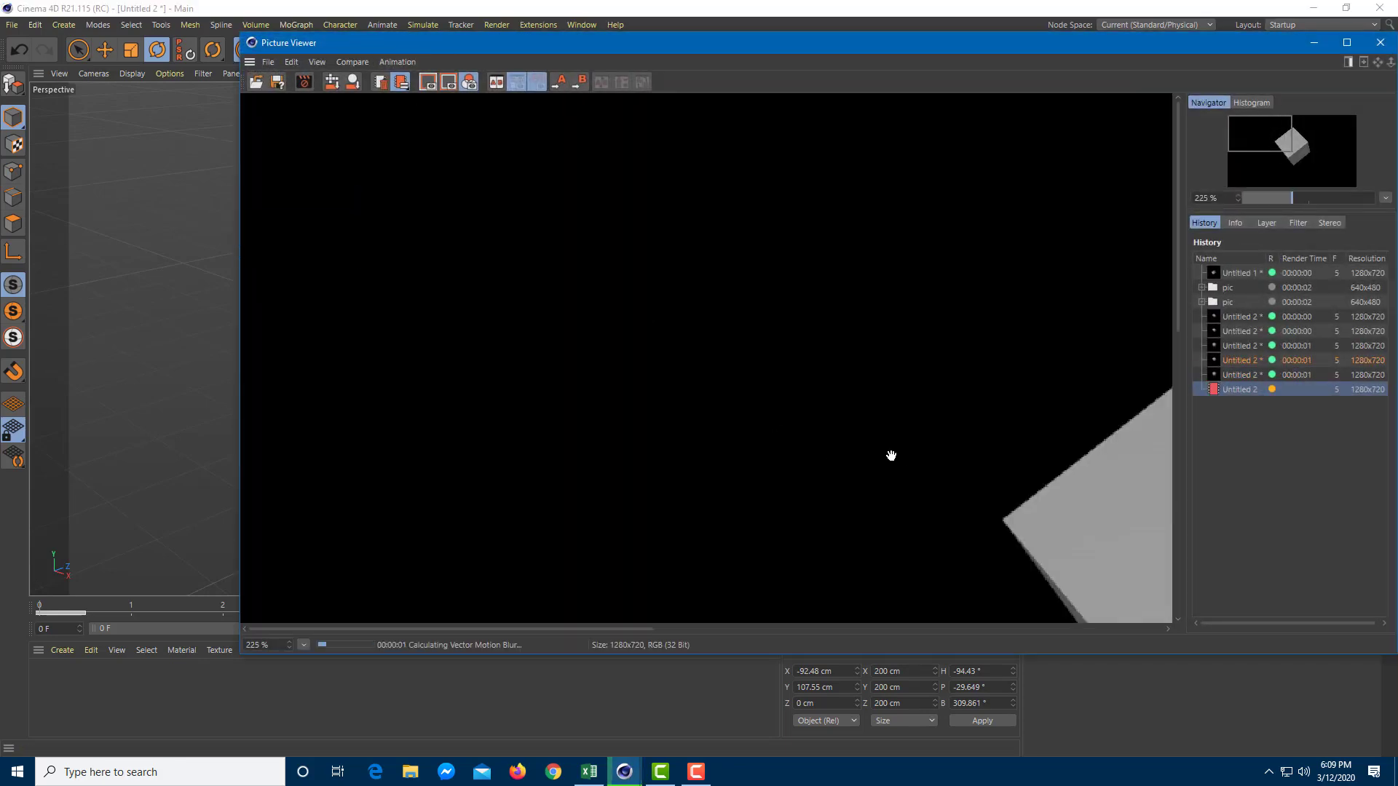
scroll(899, 447, down, 2)
scroll(897, 445, up, 1)
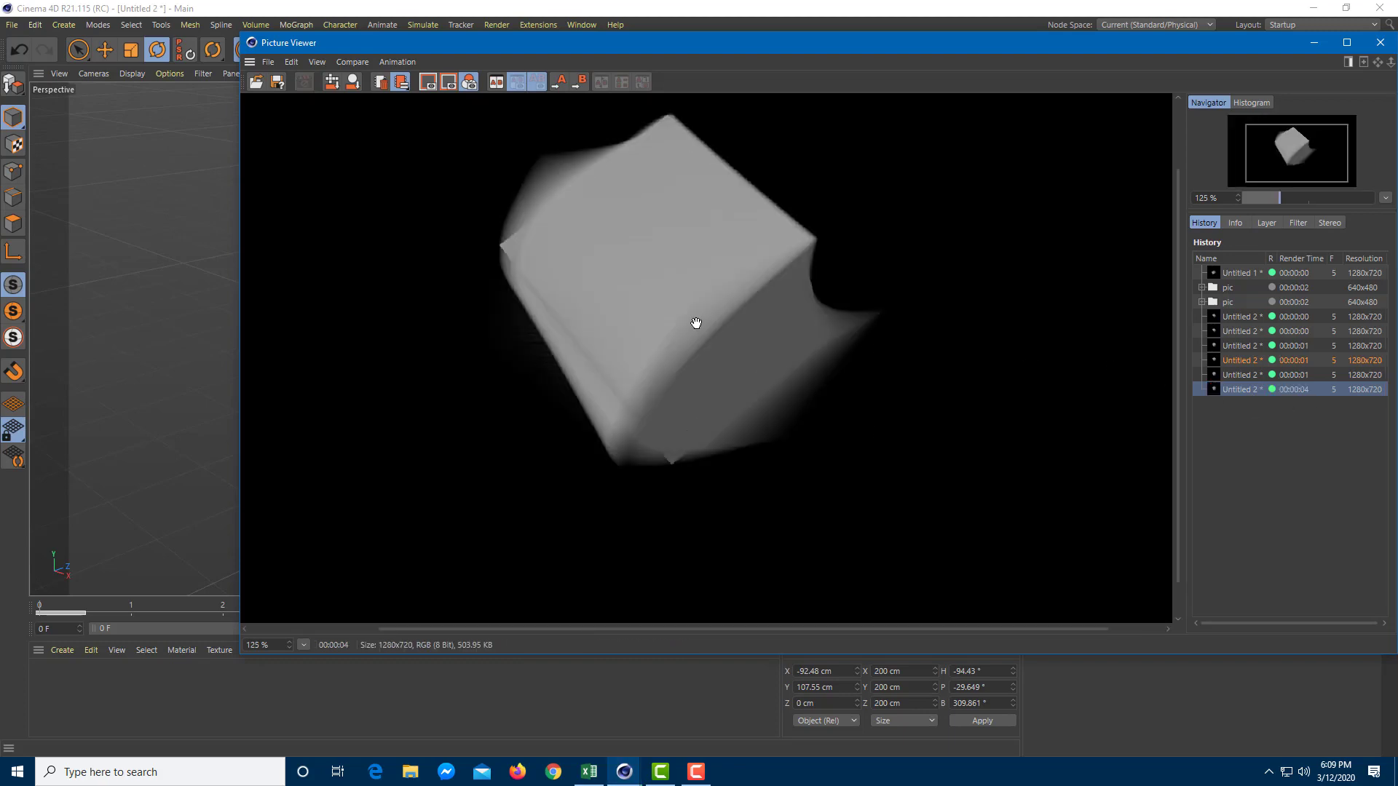
click(1251, 375)
scroll(605, 459, up, 6)
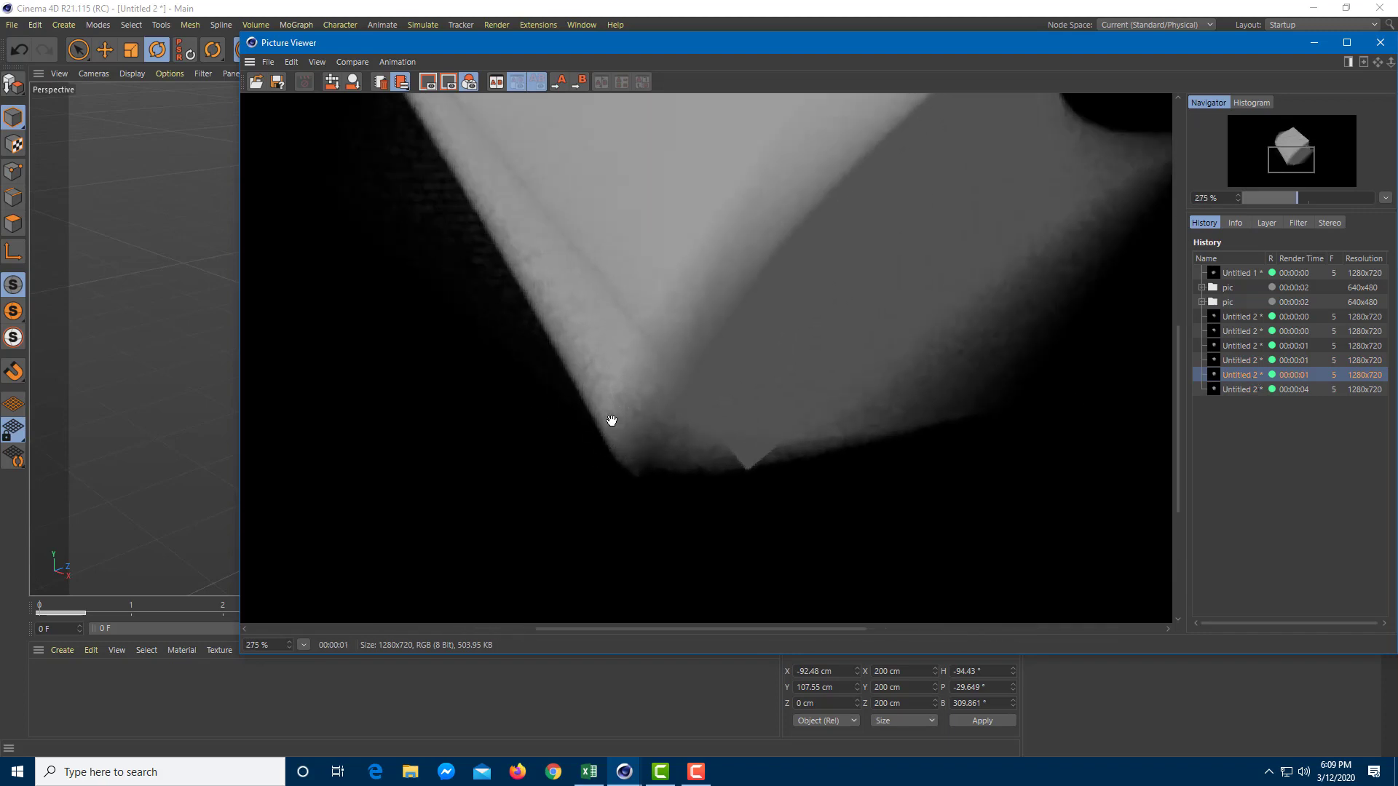
click(1231, 390)
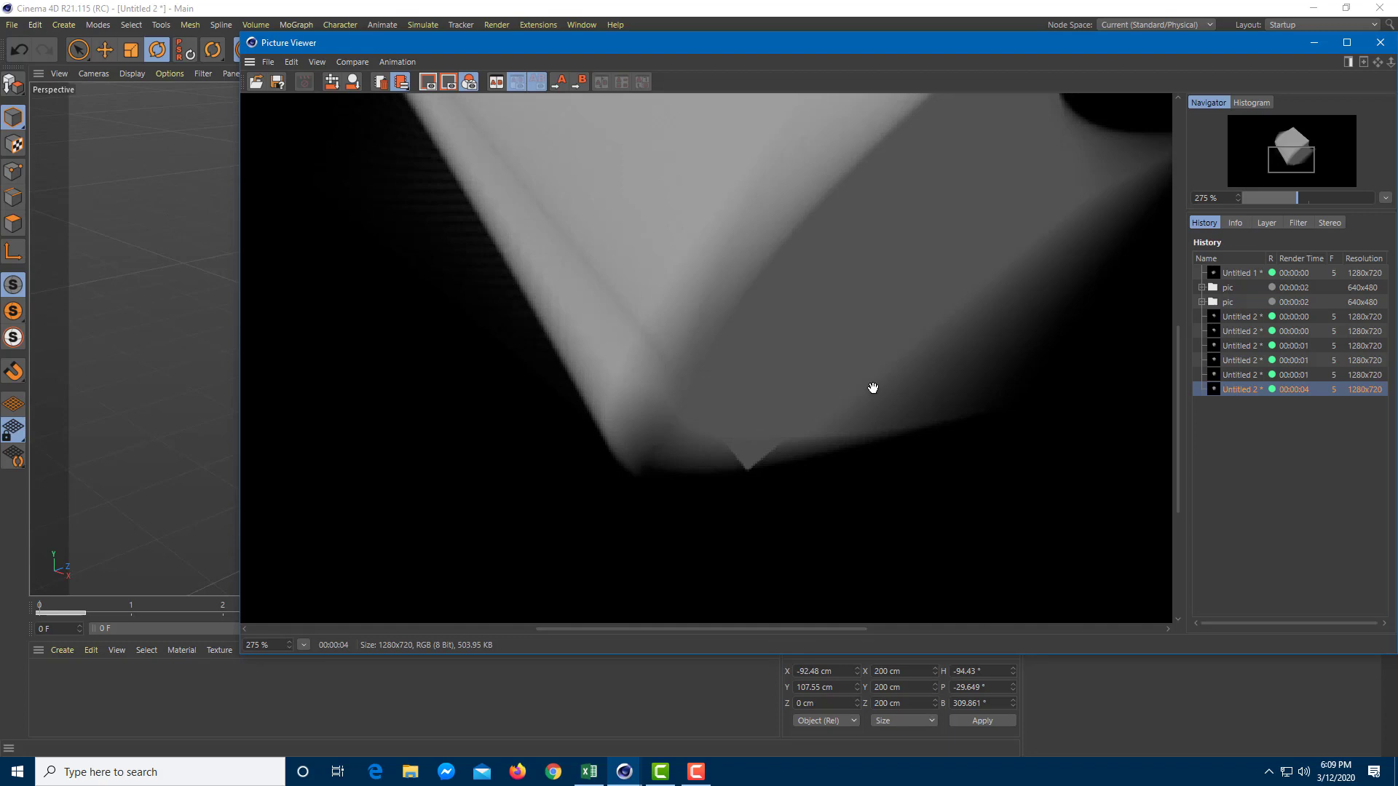
click(1384, 48)
click(406, 52)
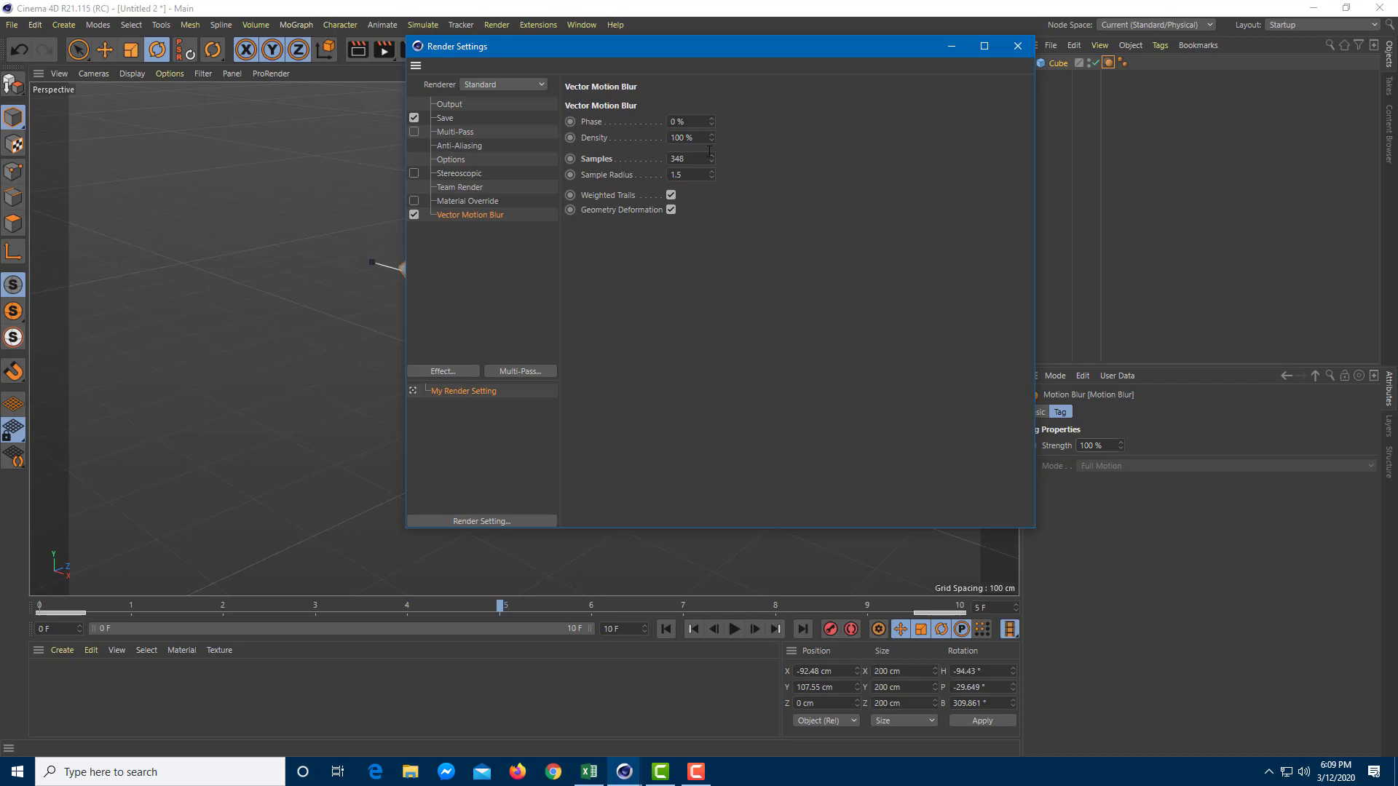
Step: Lower the Vector Motion Blur samples, re-render the cube and inspect the grainier result
mouse_move(712, 158)
mouse_down()
mouse_move(699, 163)
mouse_move(709, 145)
mouse_up()
click(1017, 46)
click(384, 50)
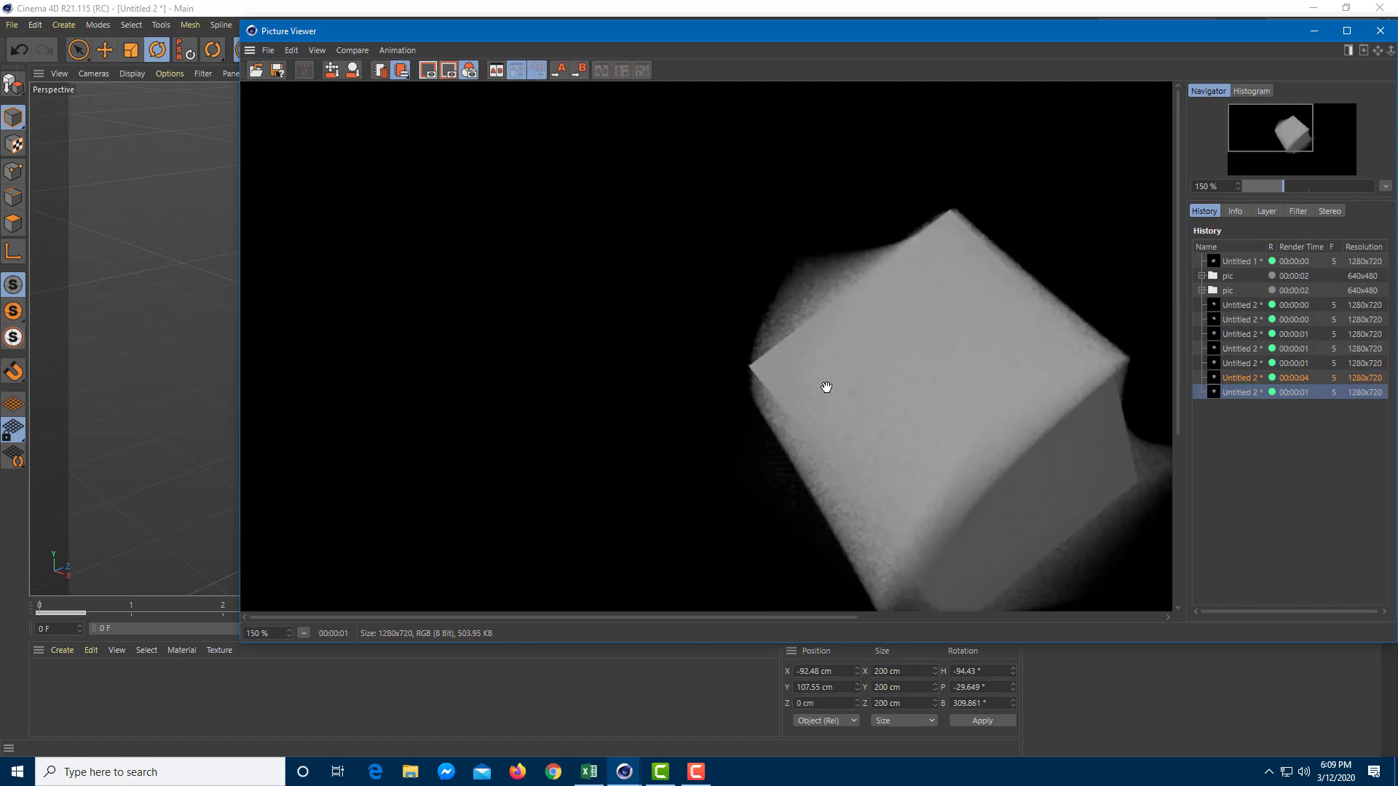
scroll(826, 386, down, 3)
scroll(947, 453, up, 1)
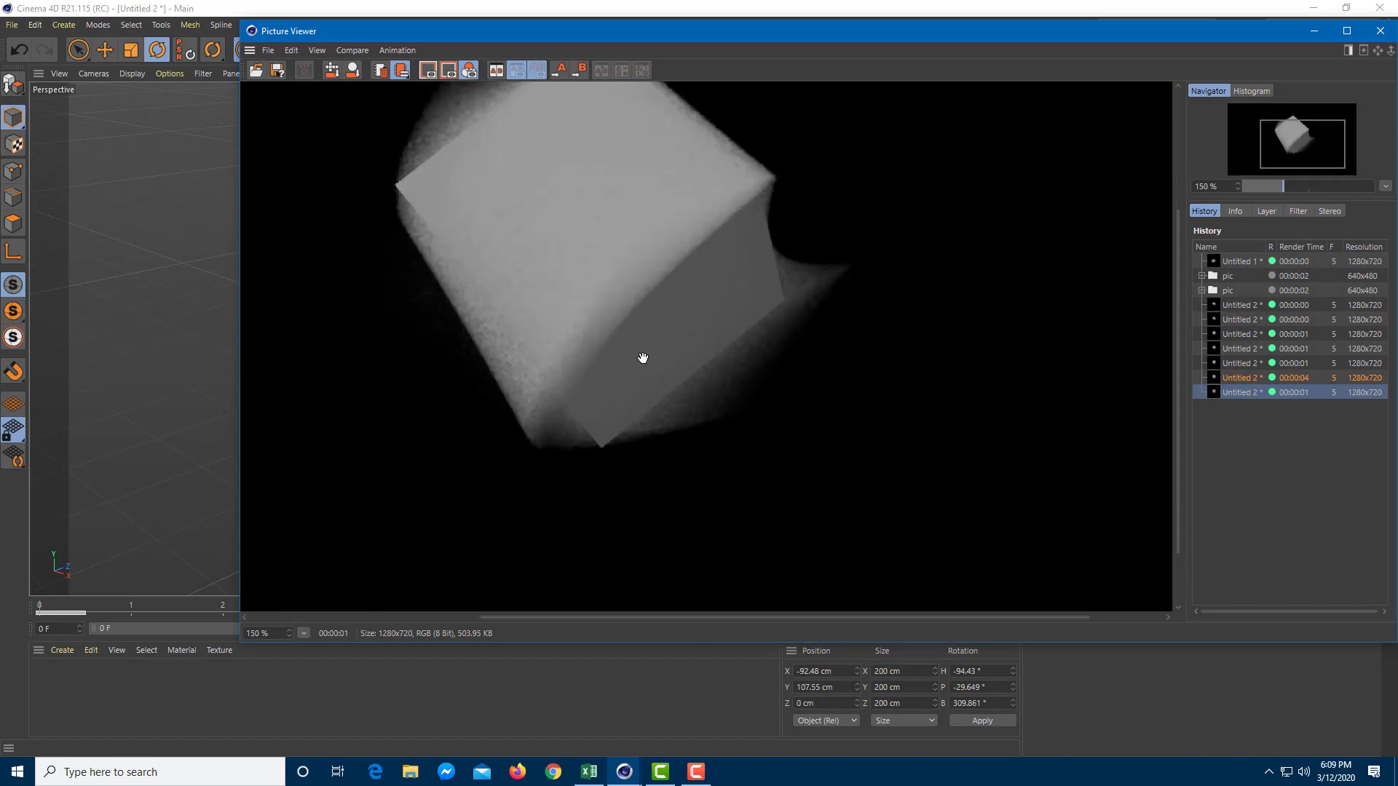
click(1379, 30)
click(409, 51)
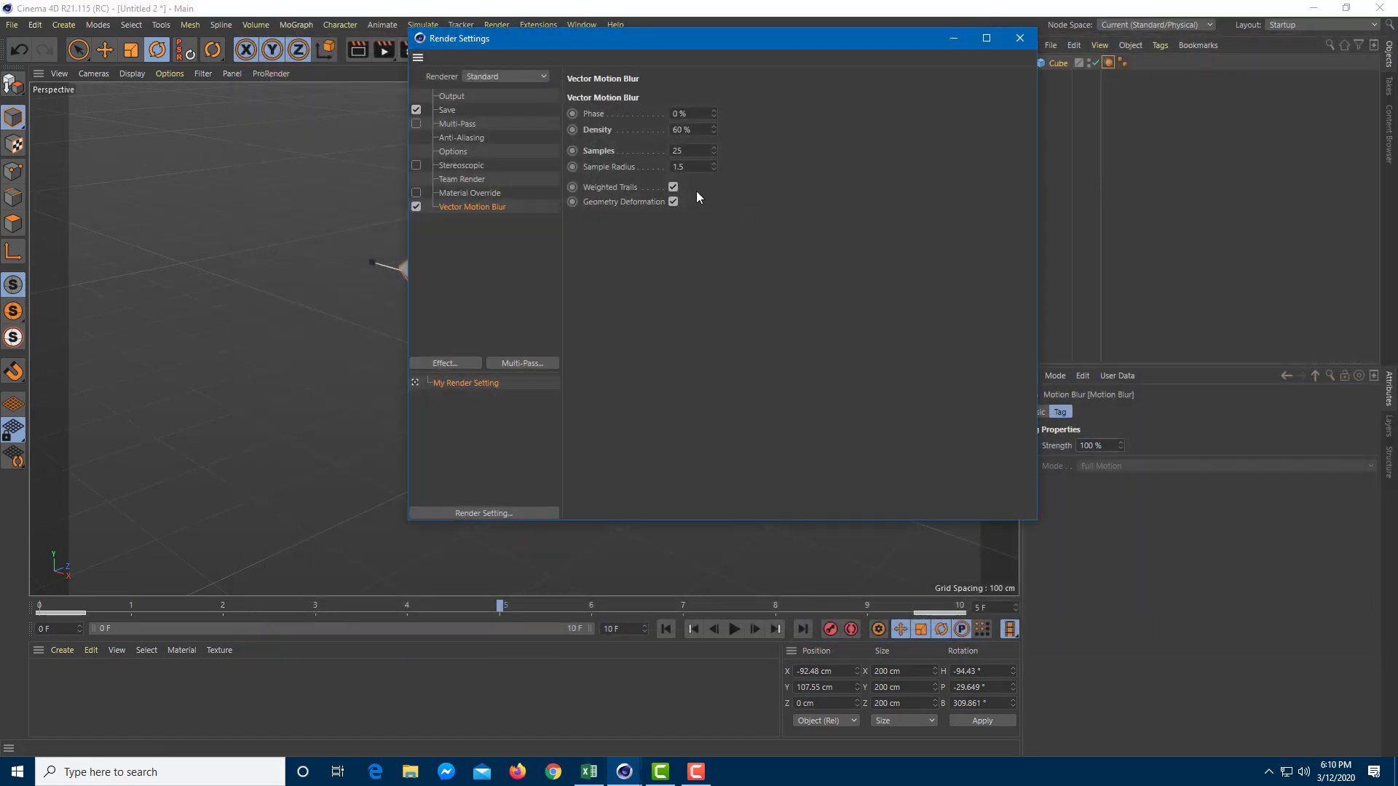
Step: Set Vector Motion Blur to 300 samples and 100% density
double_click(700, 148)
text(300)
double_click(701, 129)
text(100)
key(Return)
Step: Close Render Settings and set the cube's Motion Blur tag strength to 30%
click(1019, 38)
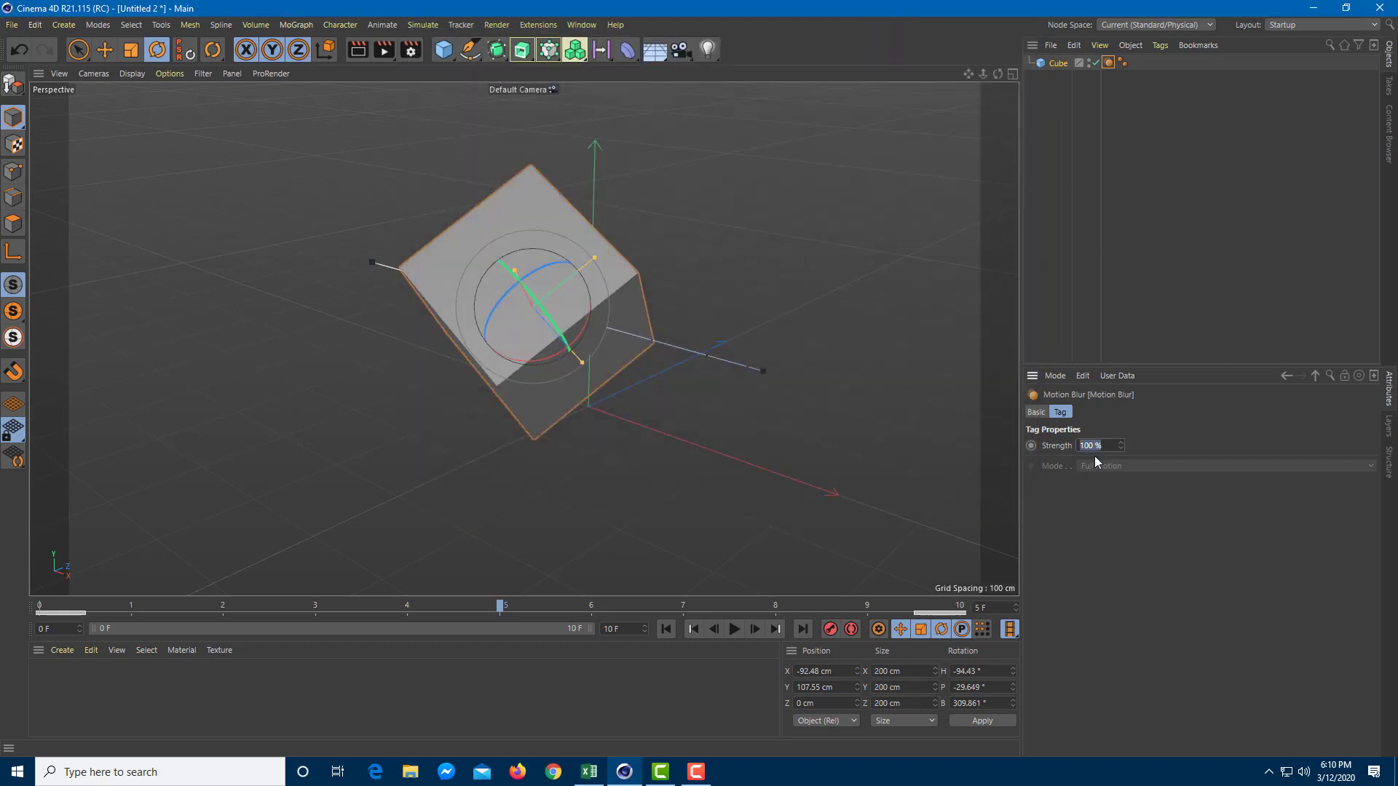
text(30)
key(Return)
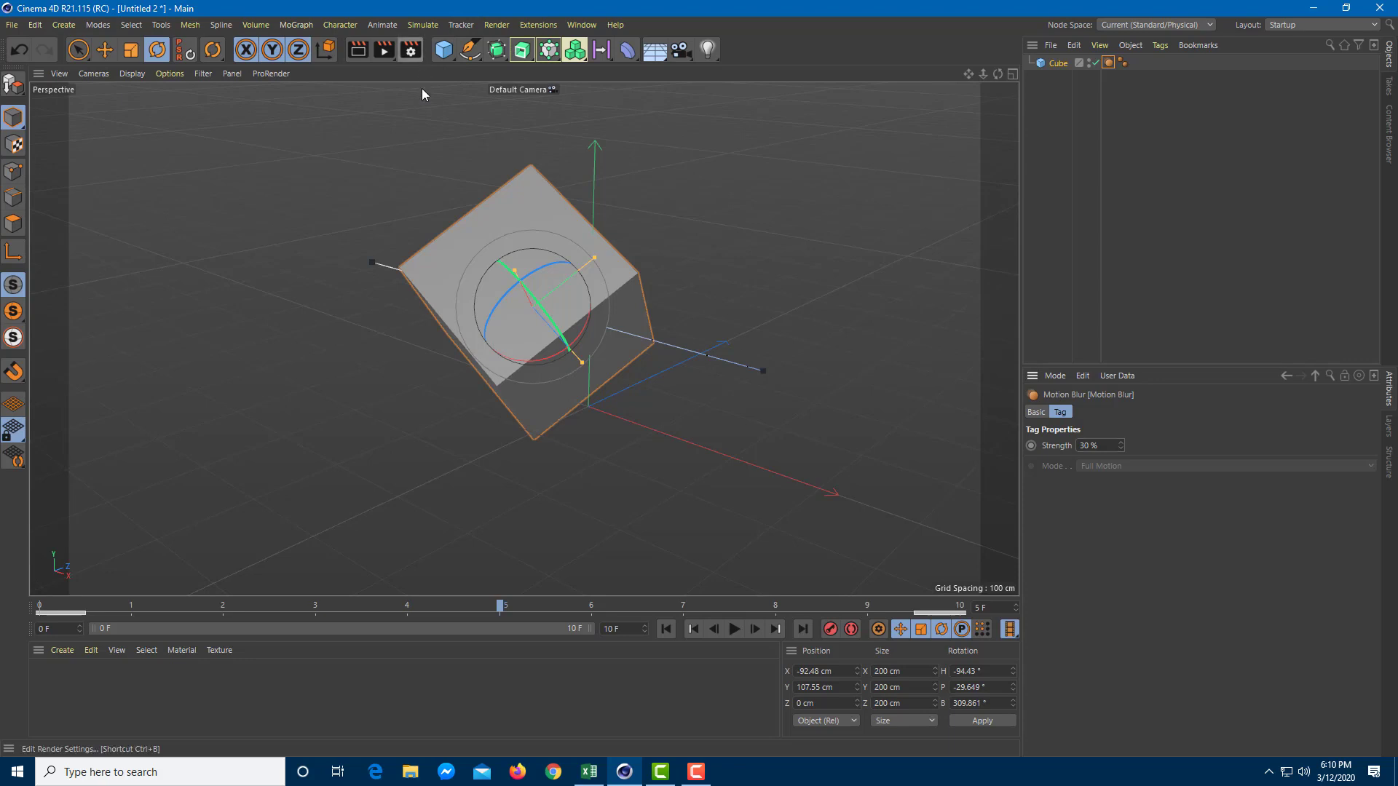
Step: Set the render output resolution to the Screen preset 640 x 480
click(412, 51)
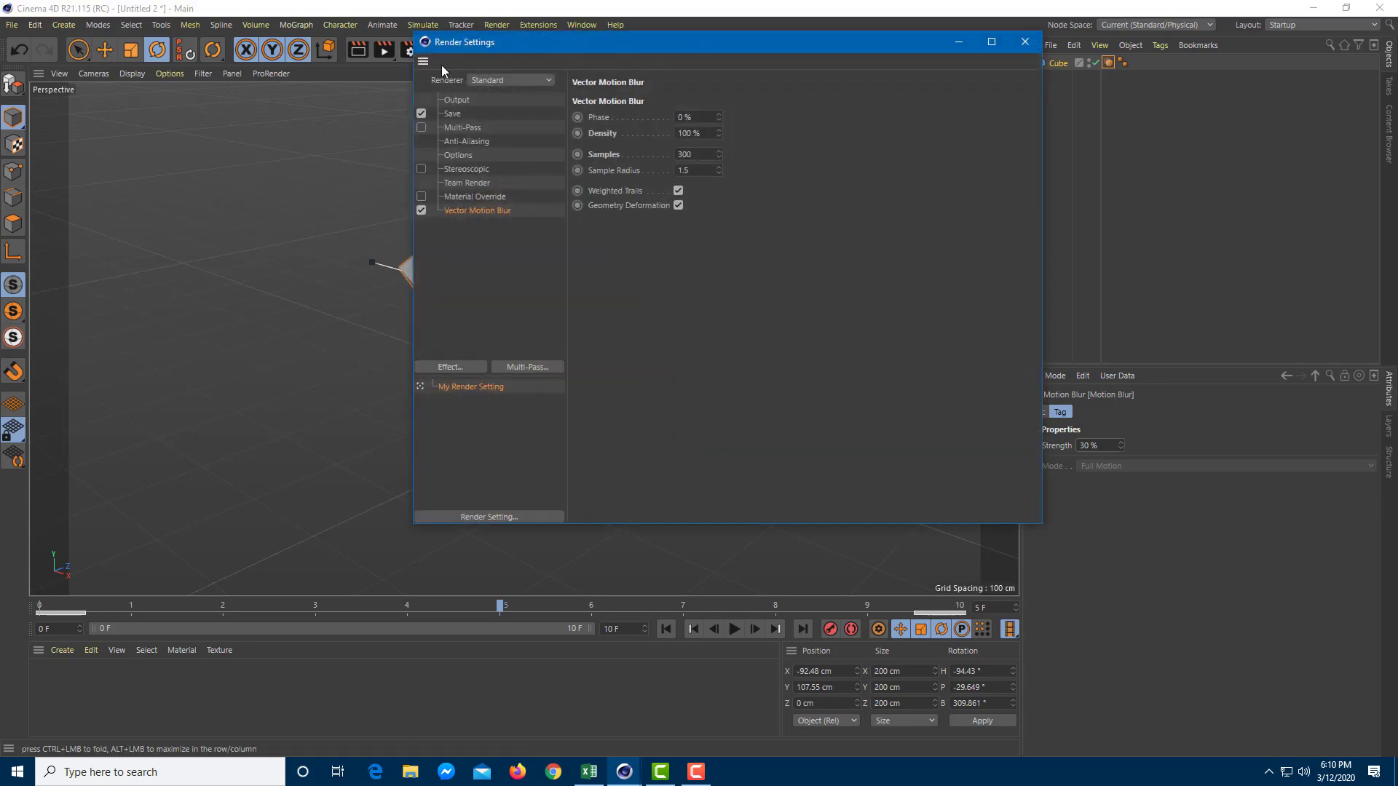
click(467, 104)
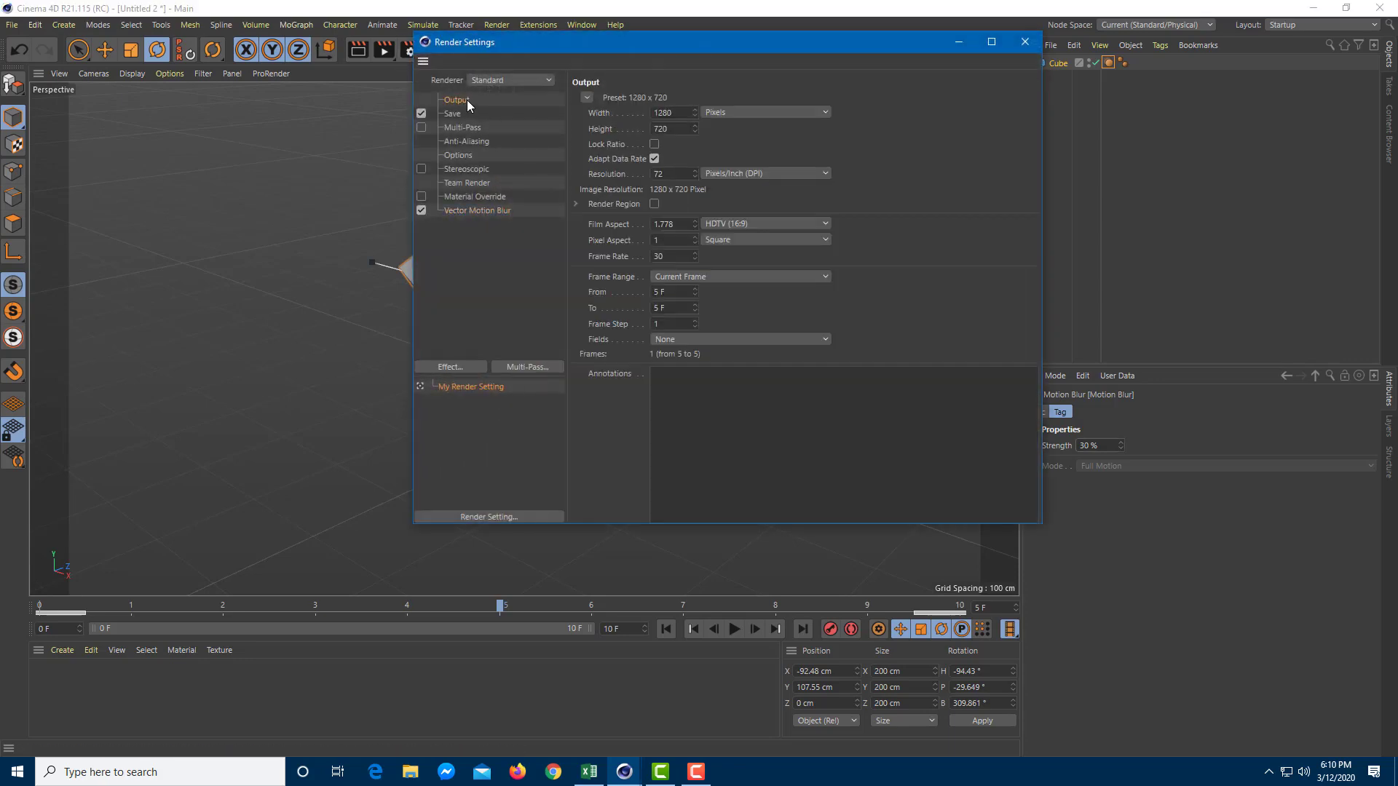
click(587, 97)
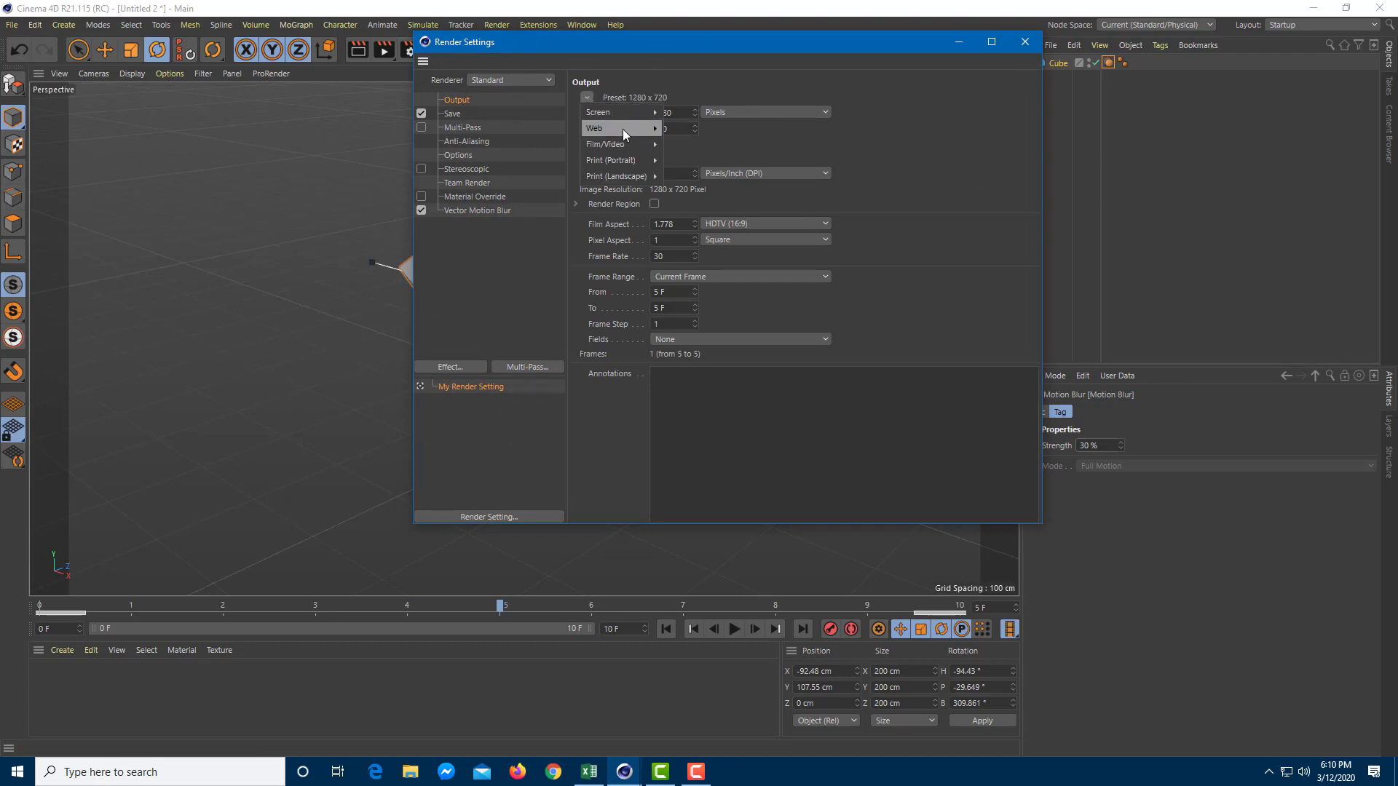
mouse_move(630, 118)
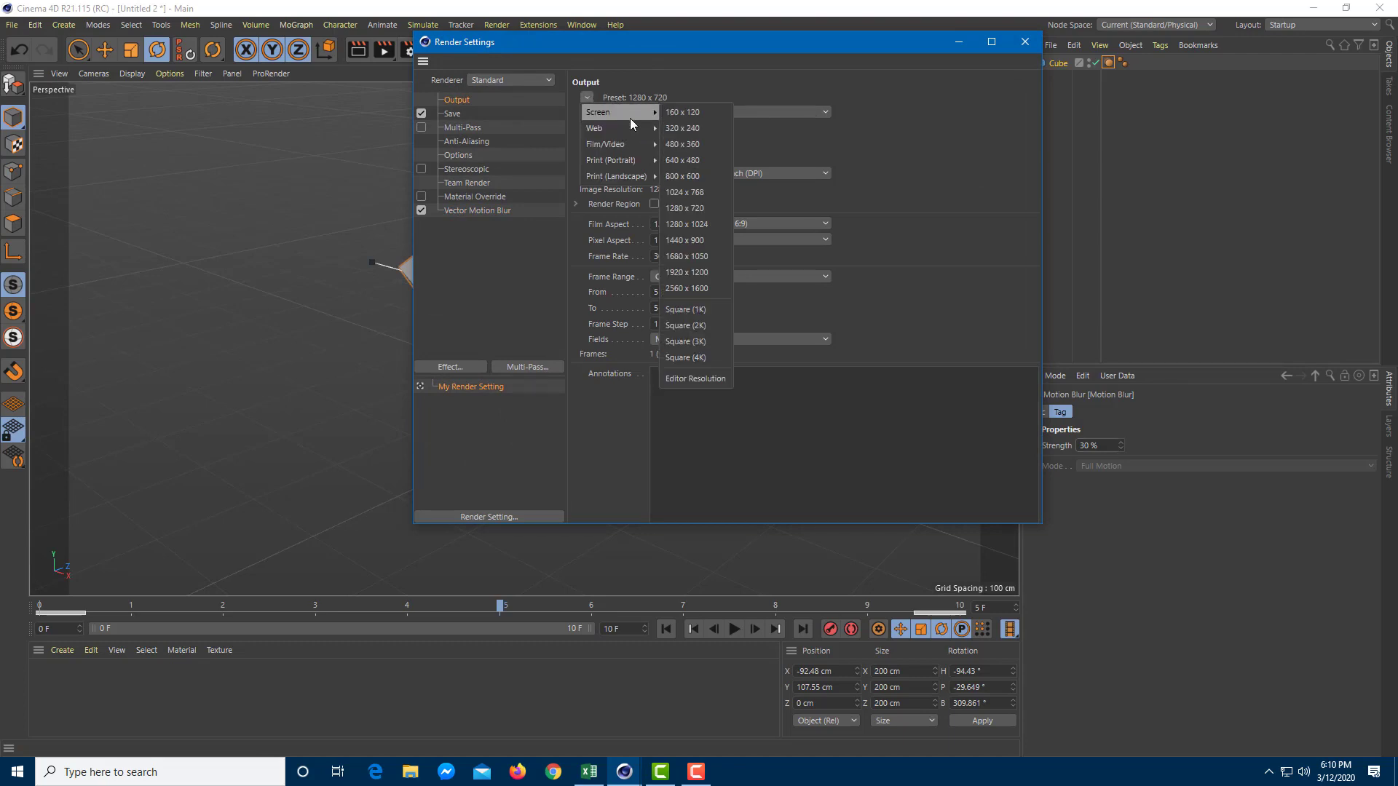
click(685, 159)
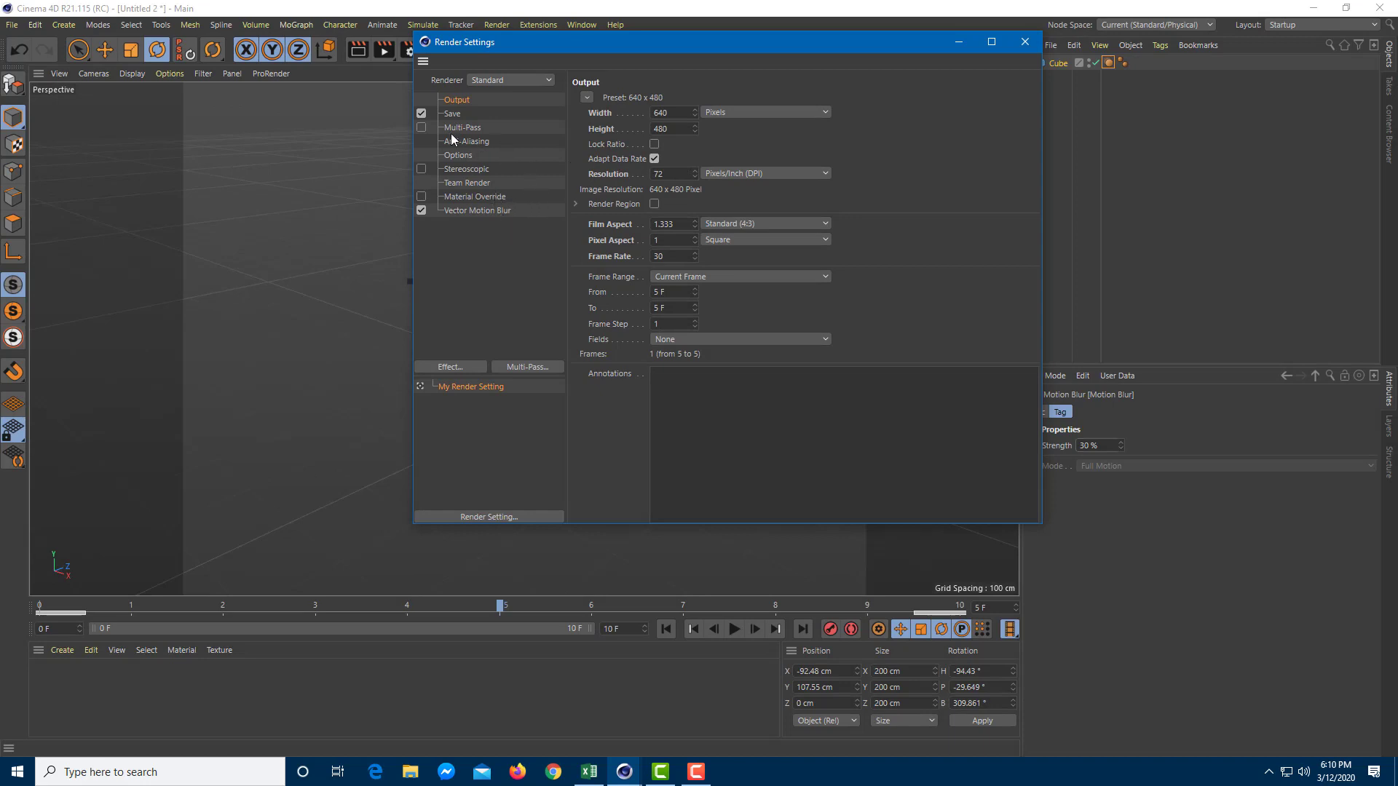
Step: Set the output frame range to All Frames (0 to 10) and close Render Settings
click(468, 210)
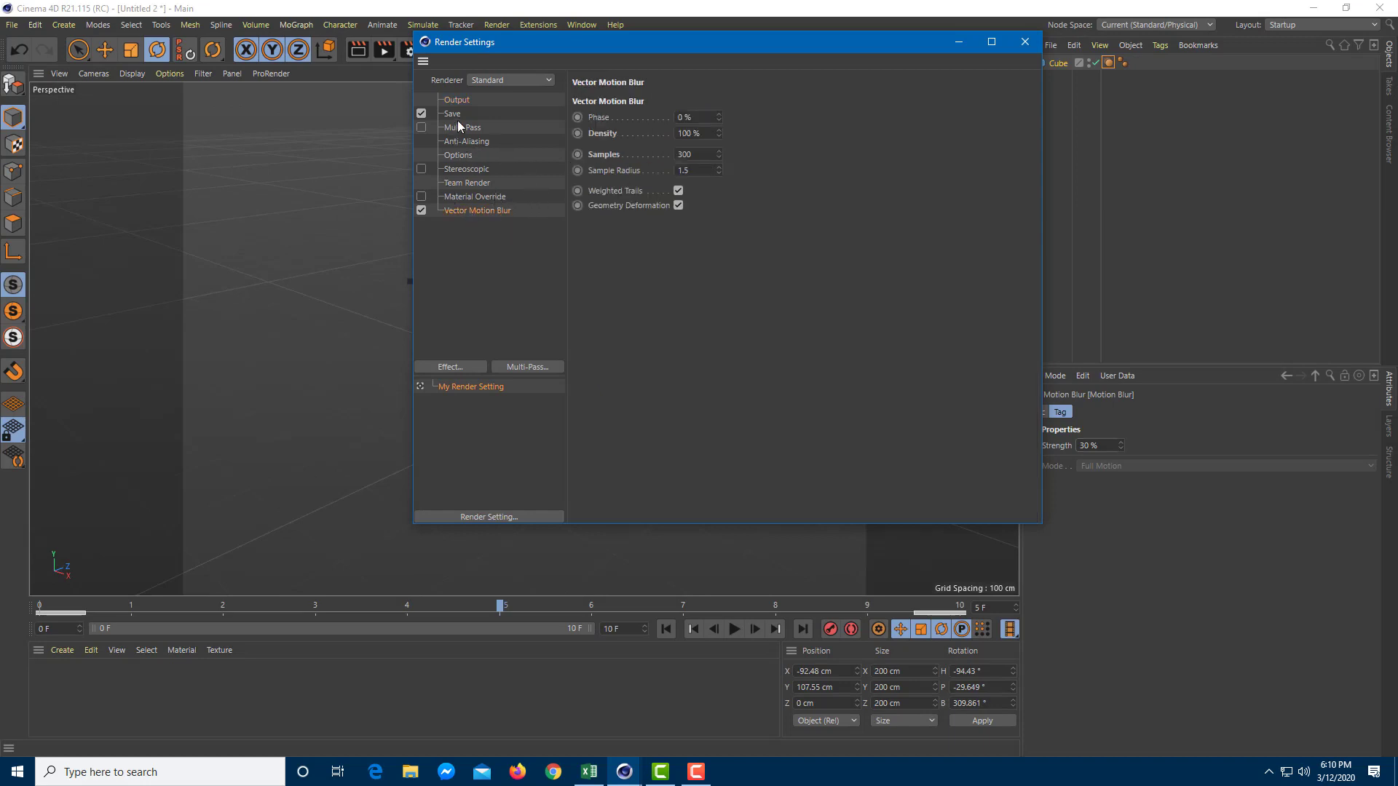
click(458, 101)
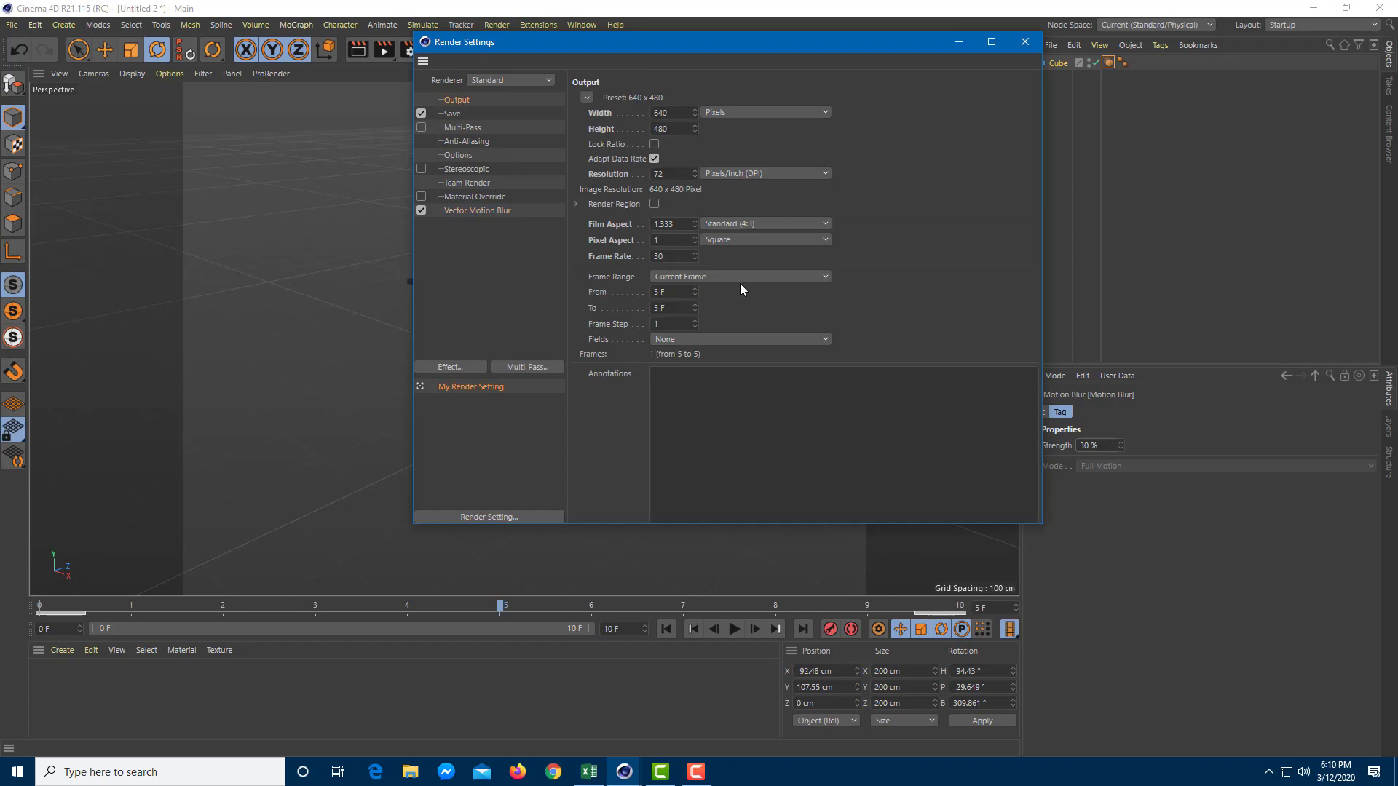
click(693, 277)
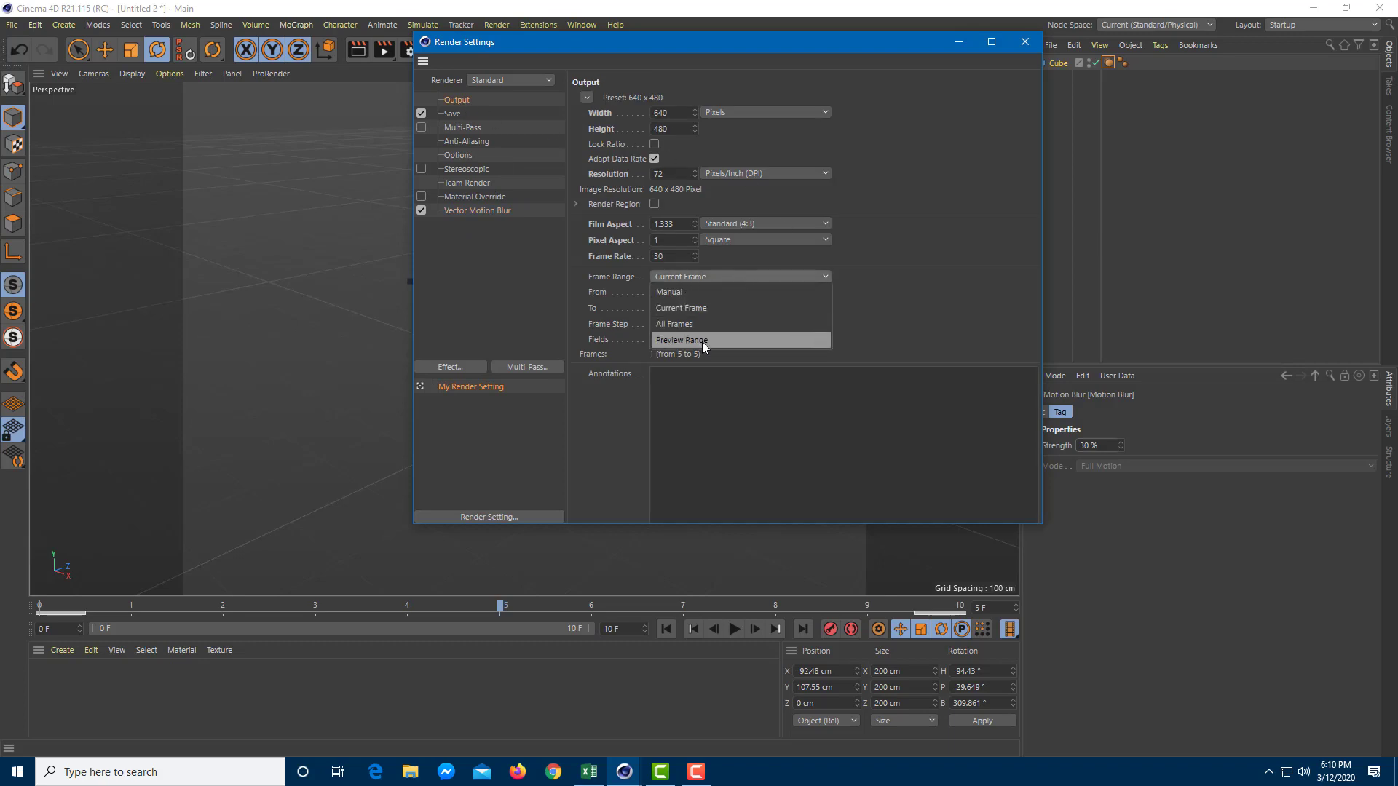
click(693, 326)
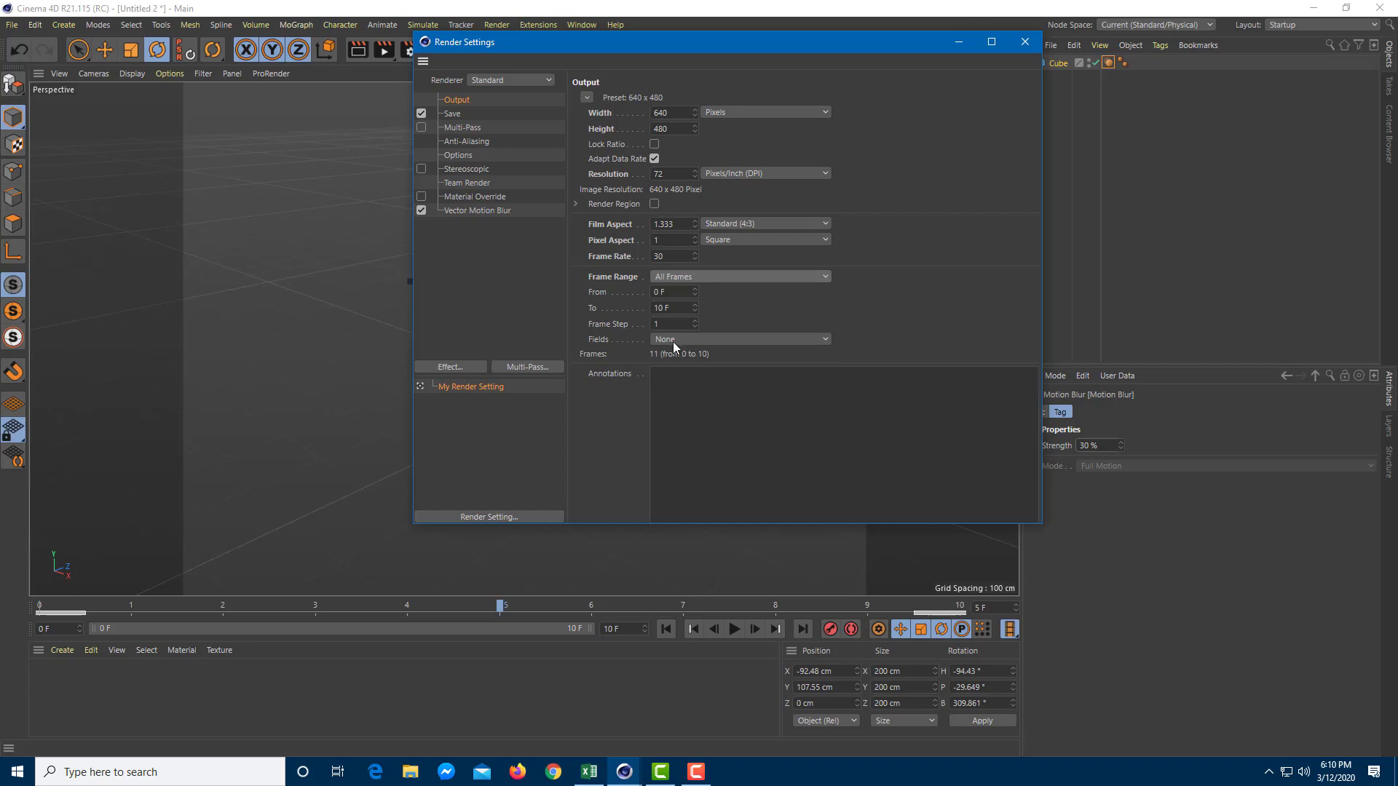
click(1026, 43)
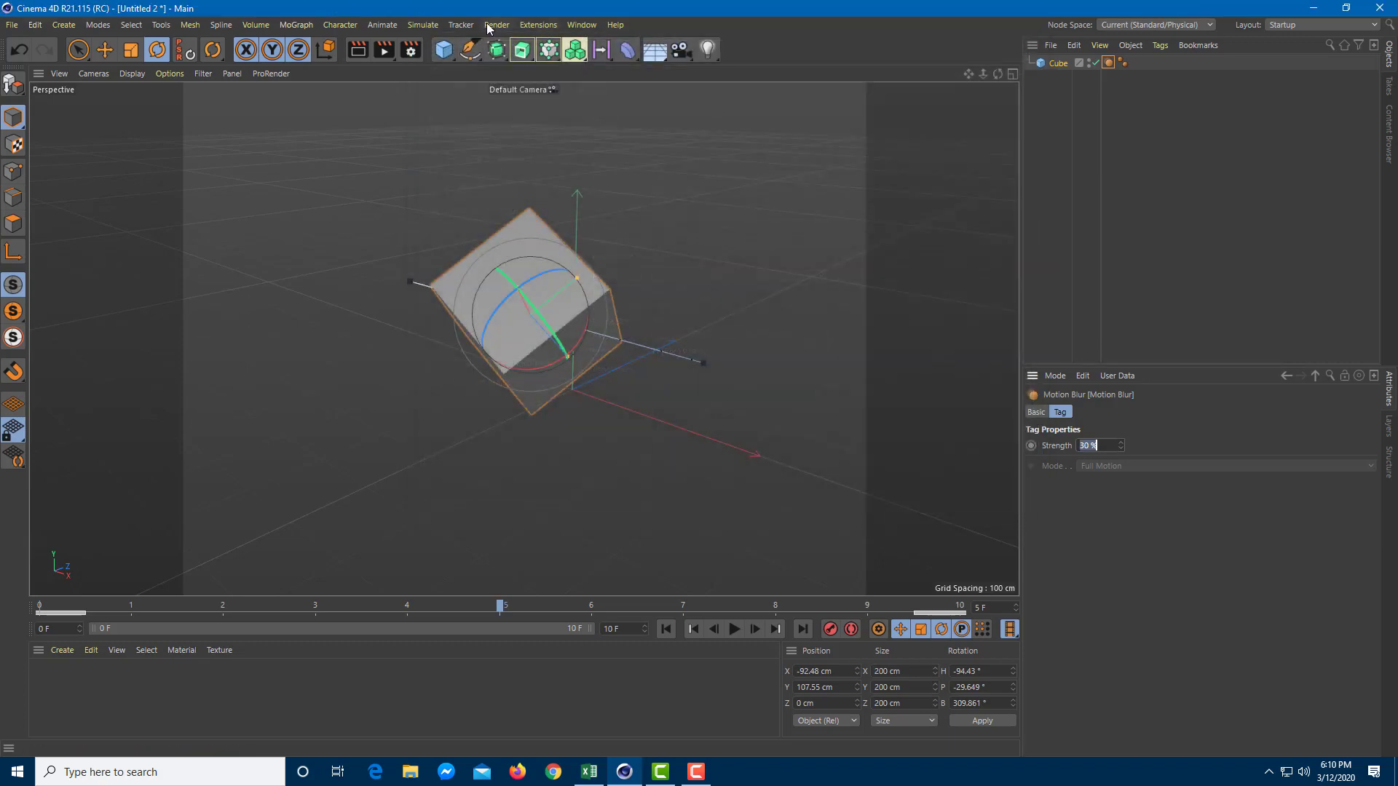
Step: Render all 11 frames to the Picture Viewer without saving, then scrub and play back the sequence
click(389, 54)
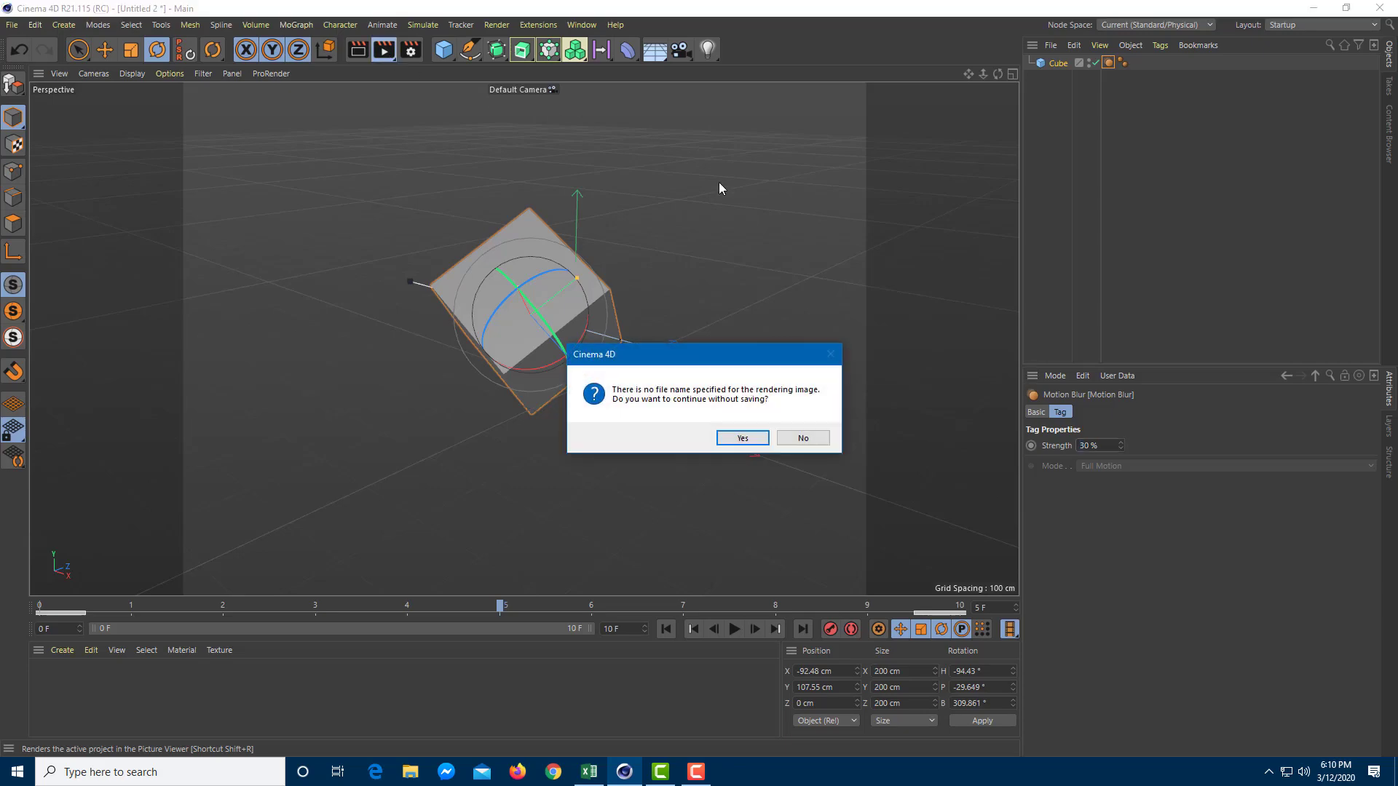
click(740, 439)
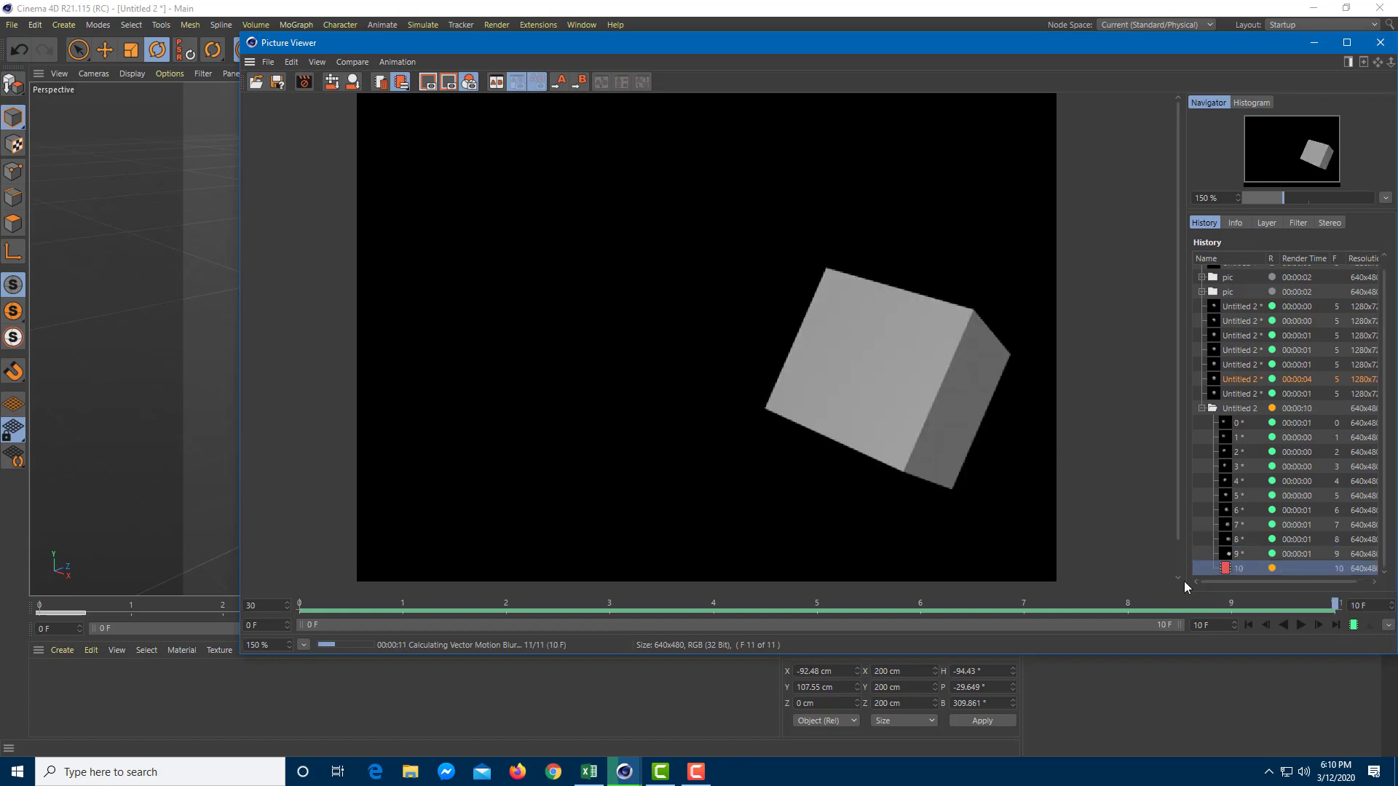
drag(1330, 610, 506, 591)
drag(416, 587, 272, 597)
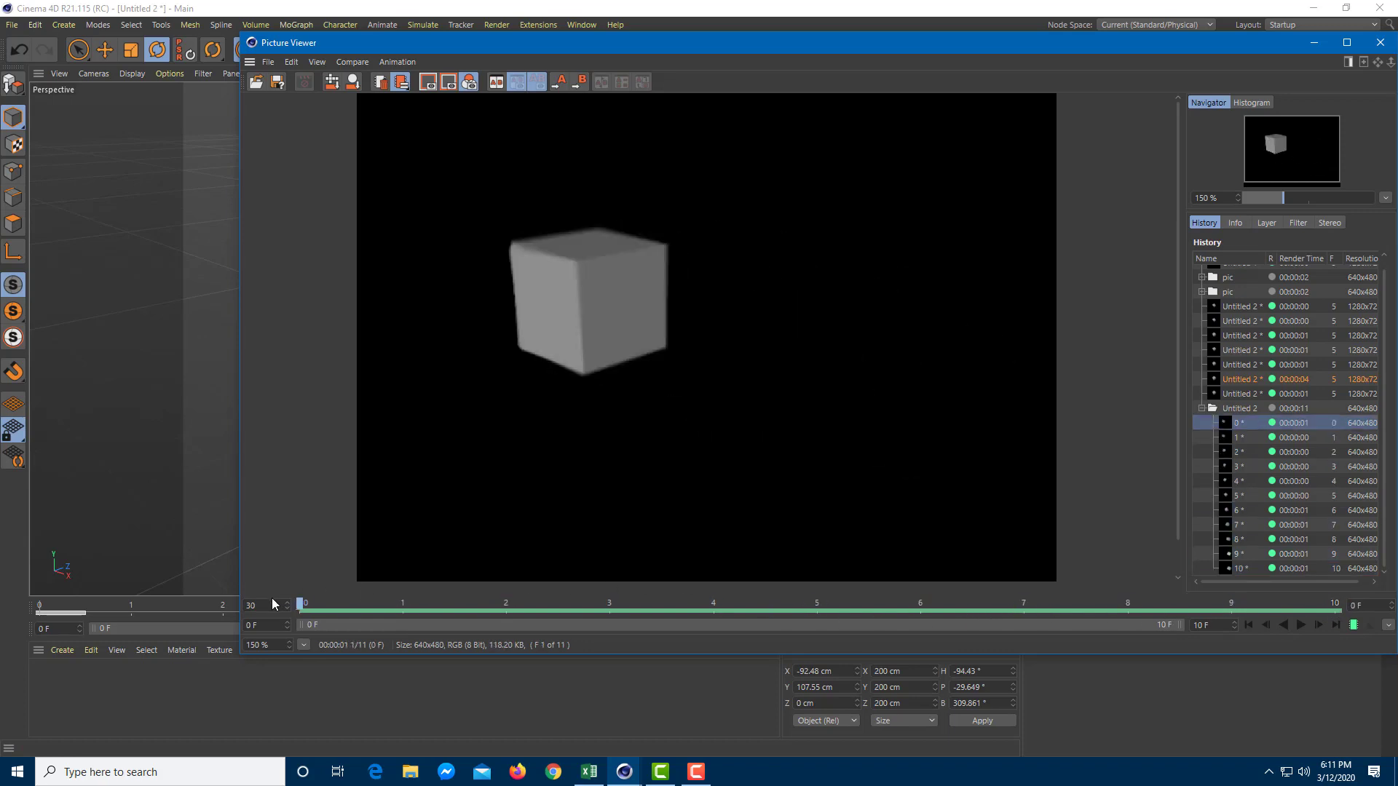
drag(563, 612, 119, 594)
click(1301, 625)
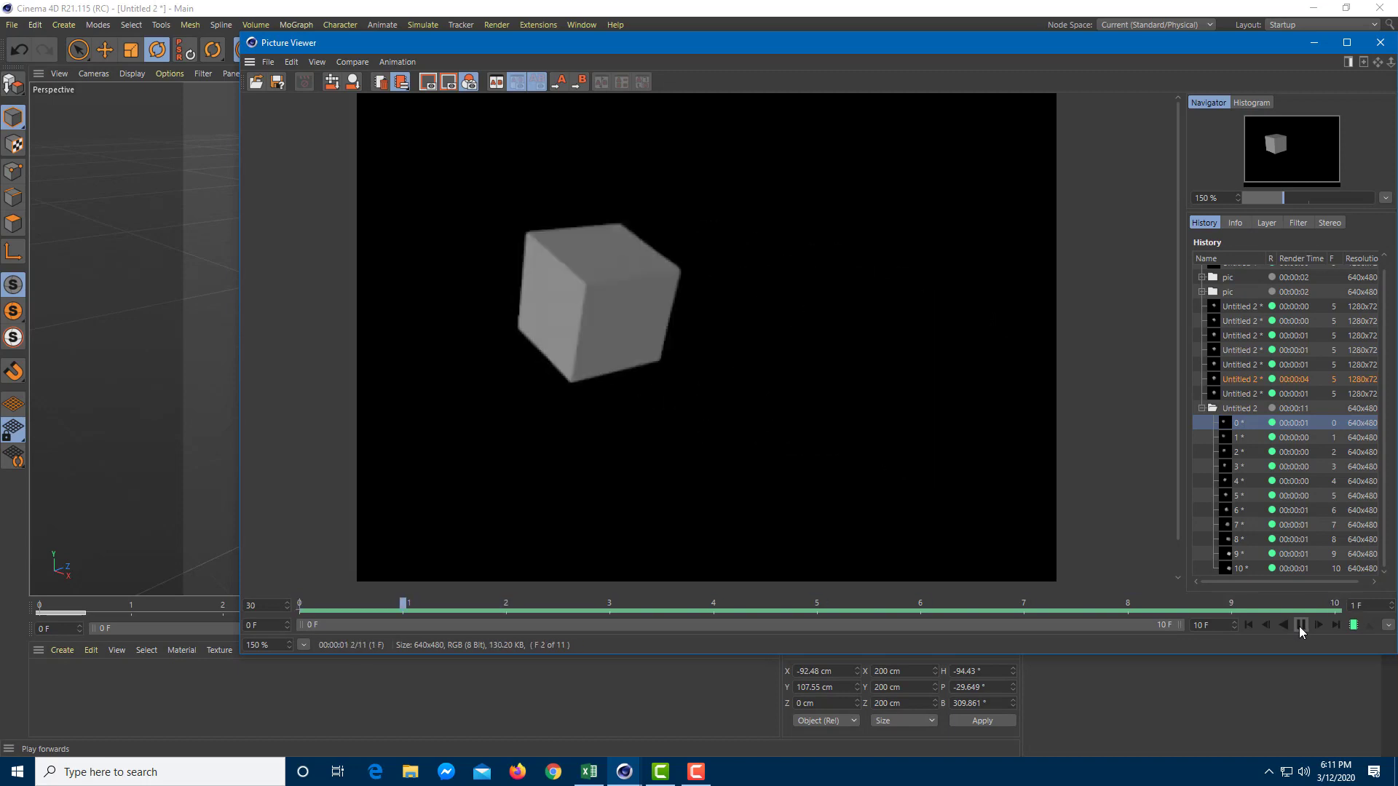
click(1300, 626)
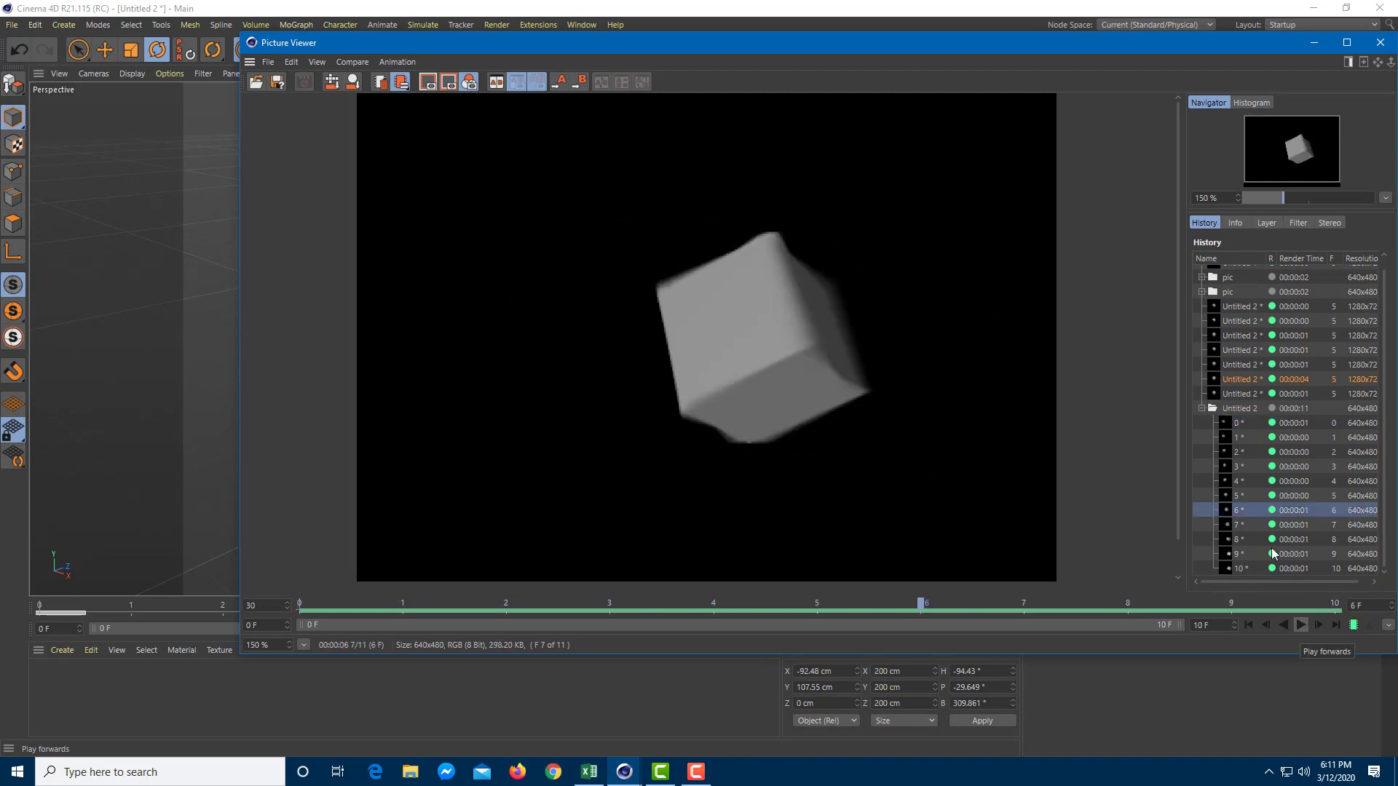